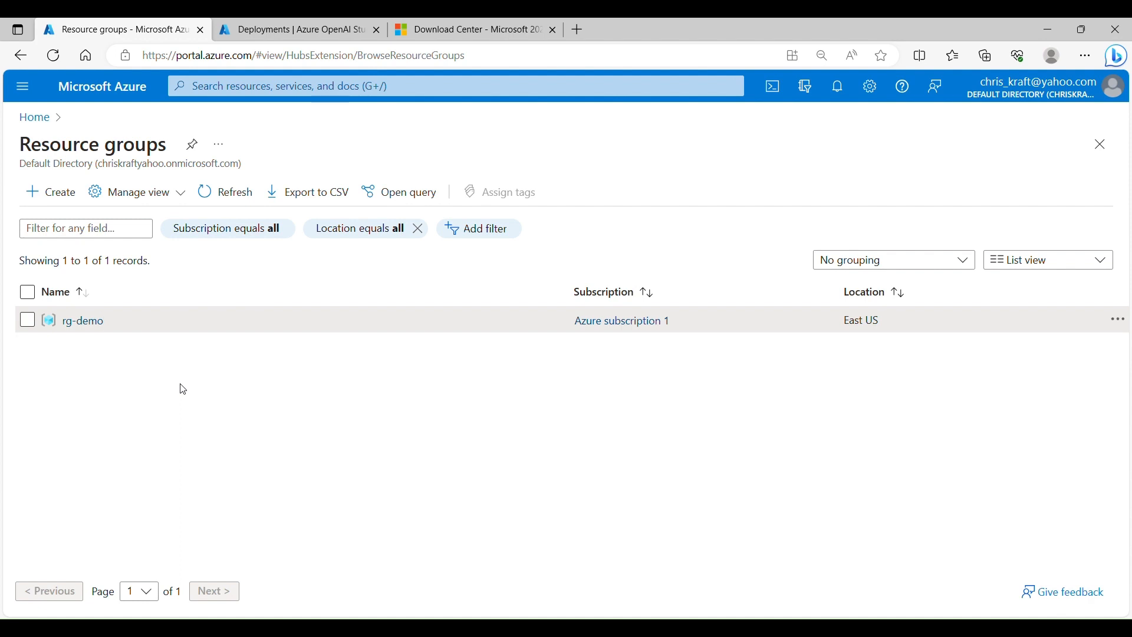
Open the rg-demo resource group and collapse the resource group list to view its resources.
{"action": "left_click", "coordinate": [95, 321]}
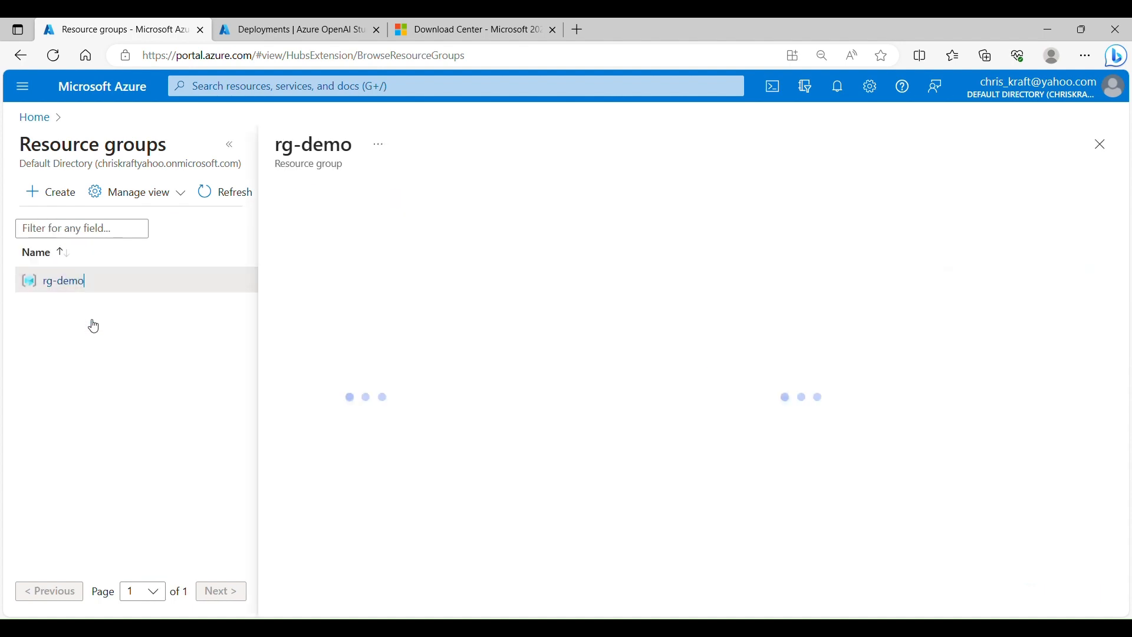
{"action": "left_click", "coordinate": [231, 146]}
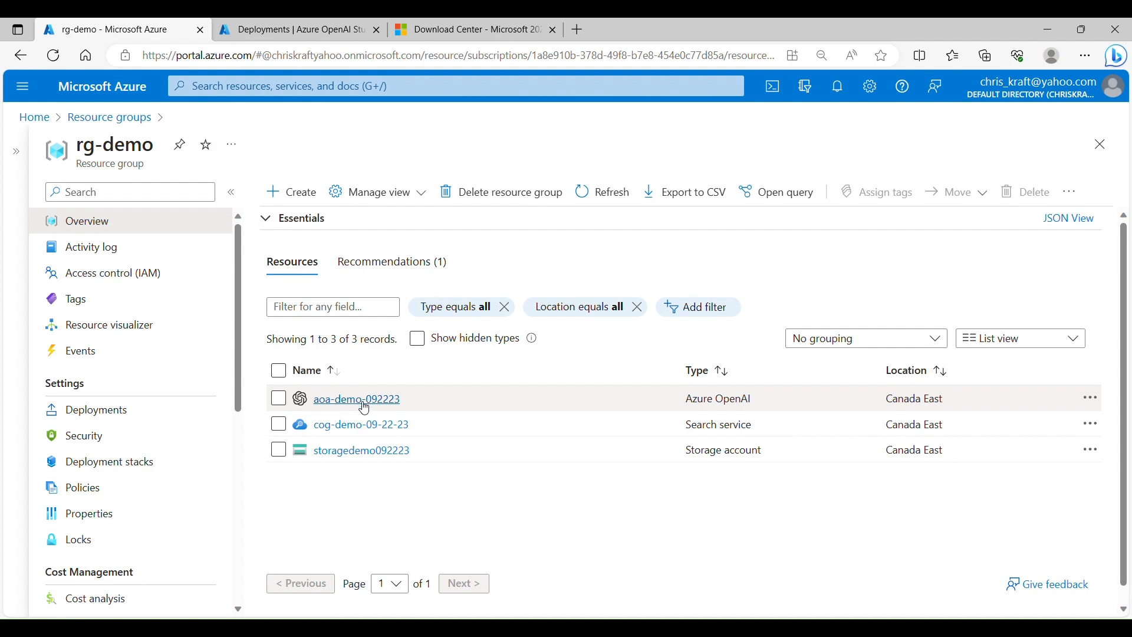
Switch to Azure OpenAI Studio, open the dep-chat deployment in the Chat playground and show its session parameters.
{"action": "left_click", "coordinate": [322, 29]}
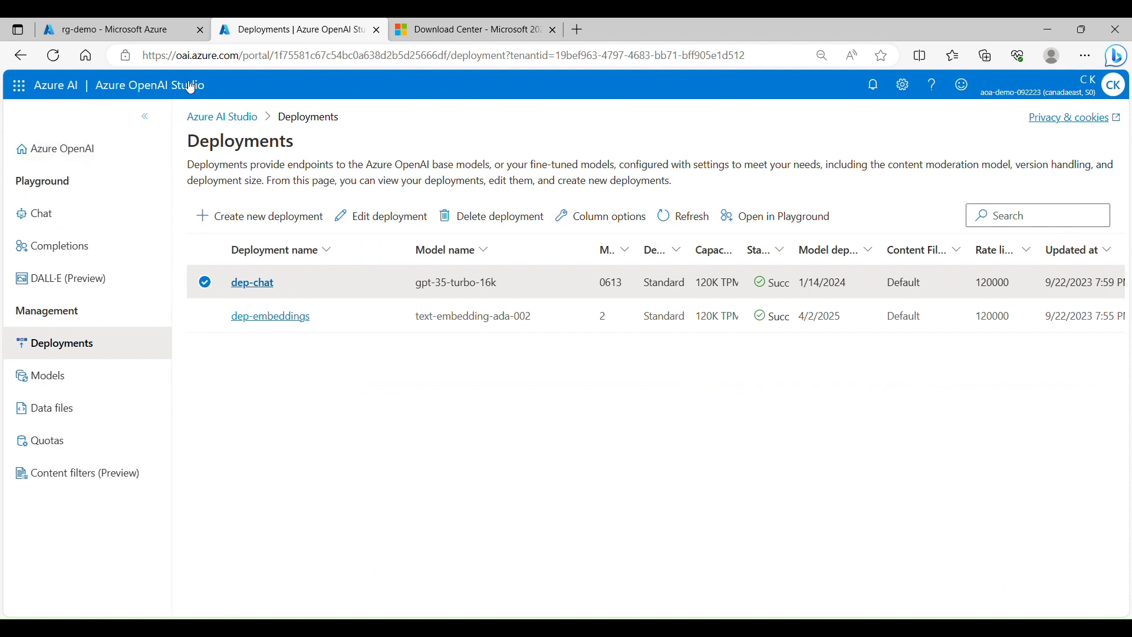
{"action": "left_click", "coordinate": [147, 117]}
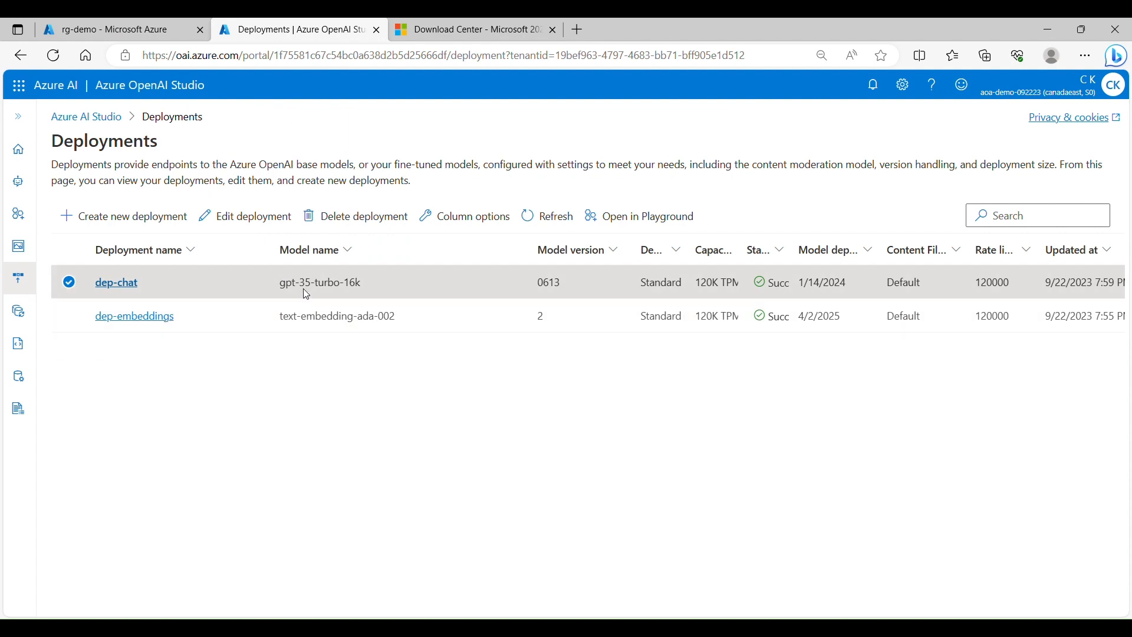
{"action": "left_click", "coordinate": [123, 285]}
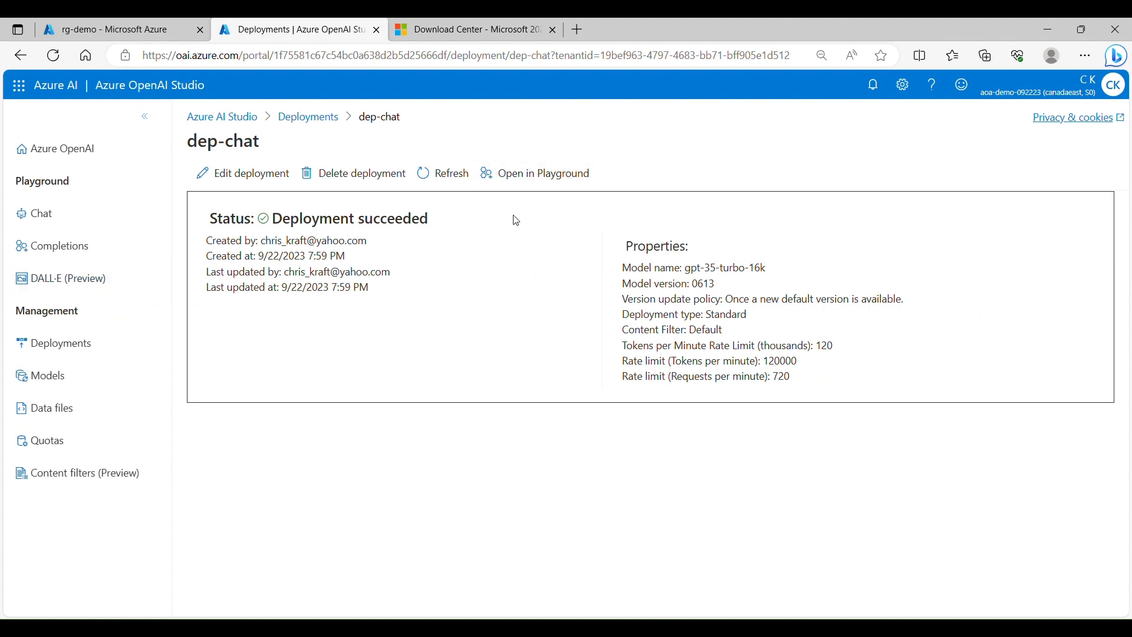
{"action": "left_click", "coordinate": [549, 180]}
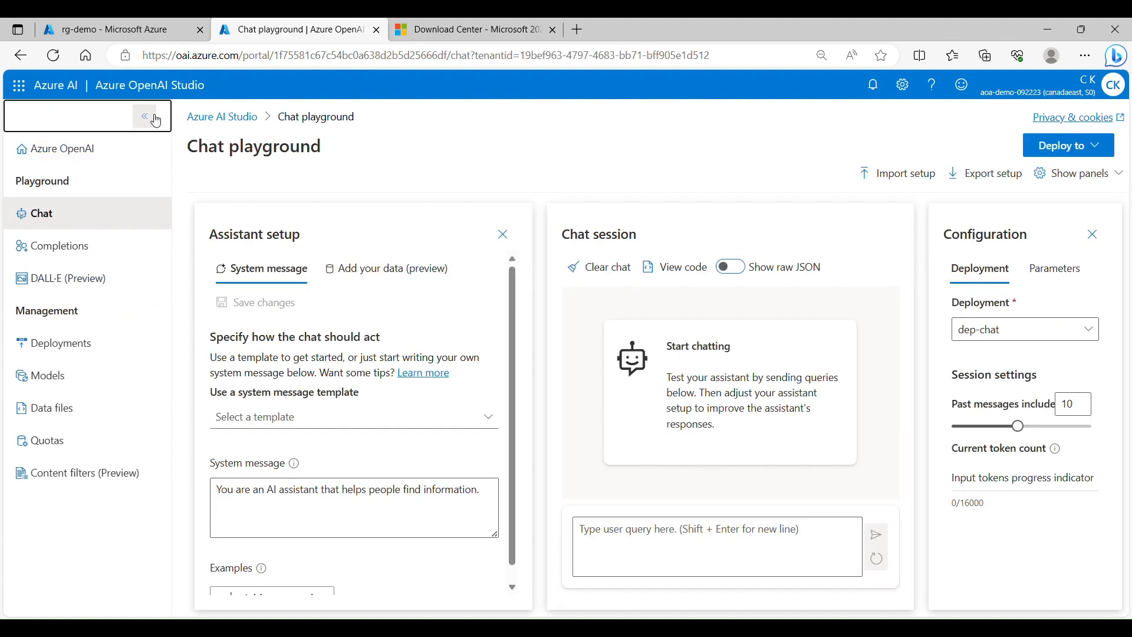
{"action": "left_click", "coordinate": [146, 116]}
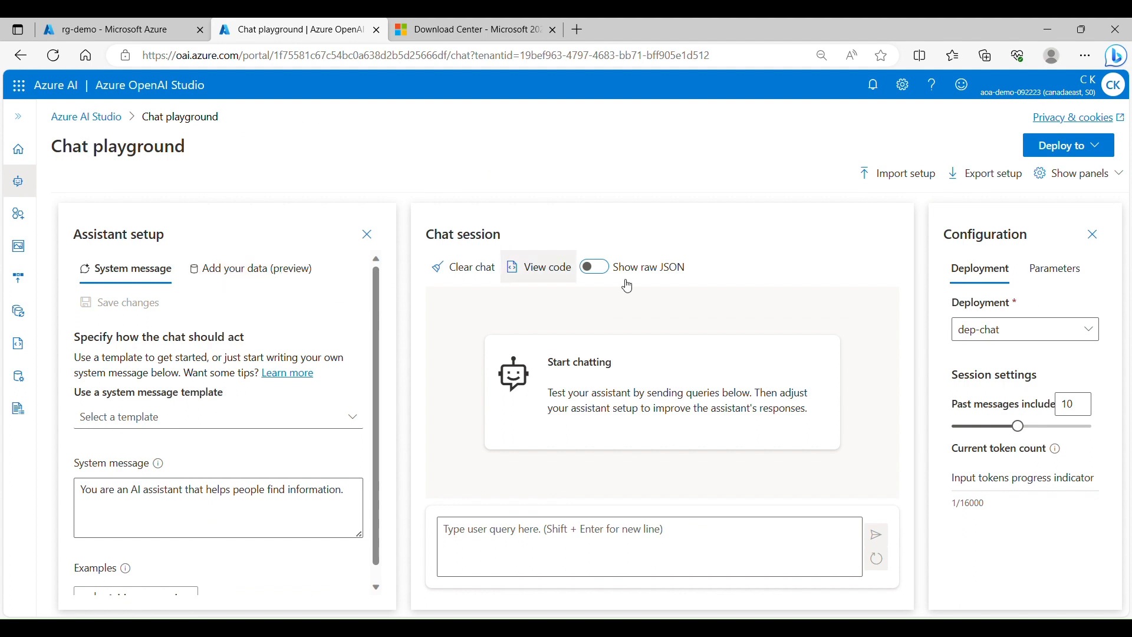
{"action": "left_click", "coordinate": [1055, 269]}
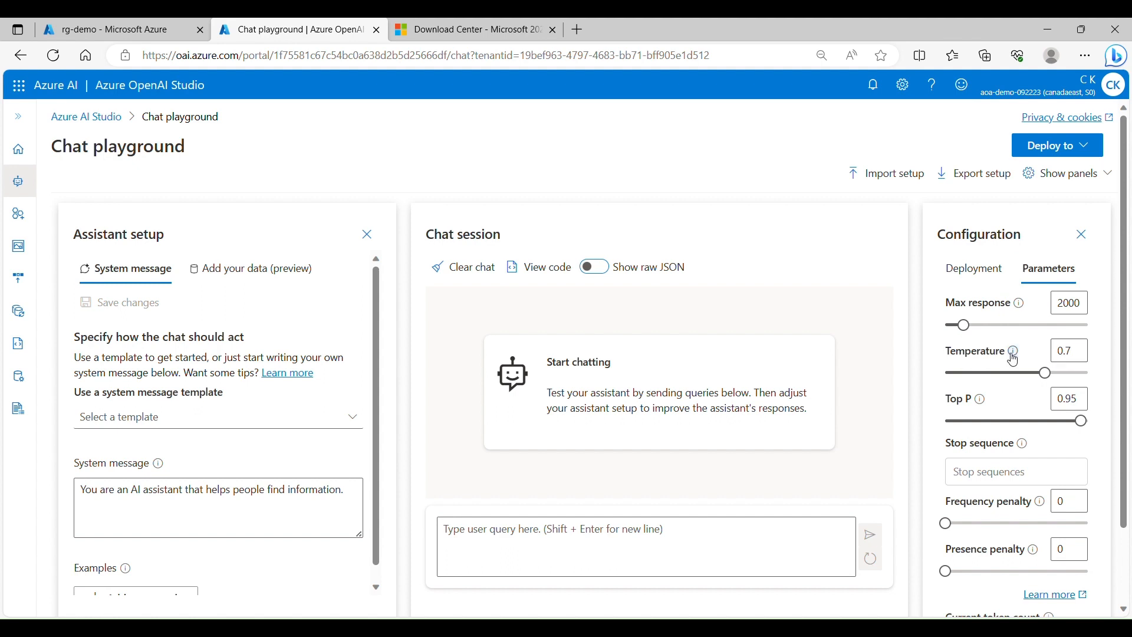
{"action": "mouse_move", "coordinate": [1015, 351]}
Start adding a data source of your own in the assistant setup, using Upload files as the source.
{"action": "left_click", "coordinate": [254, 275]}
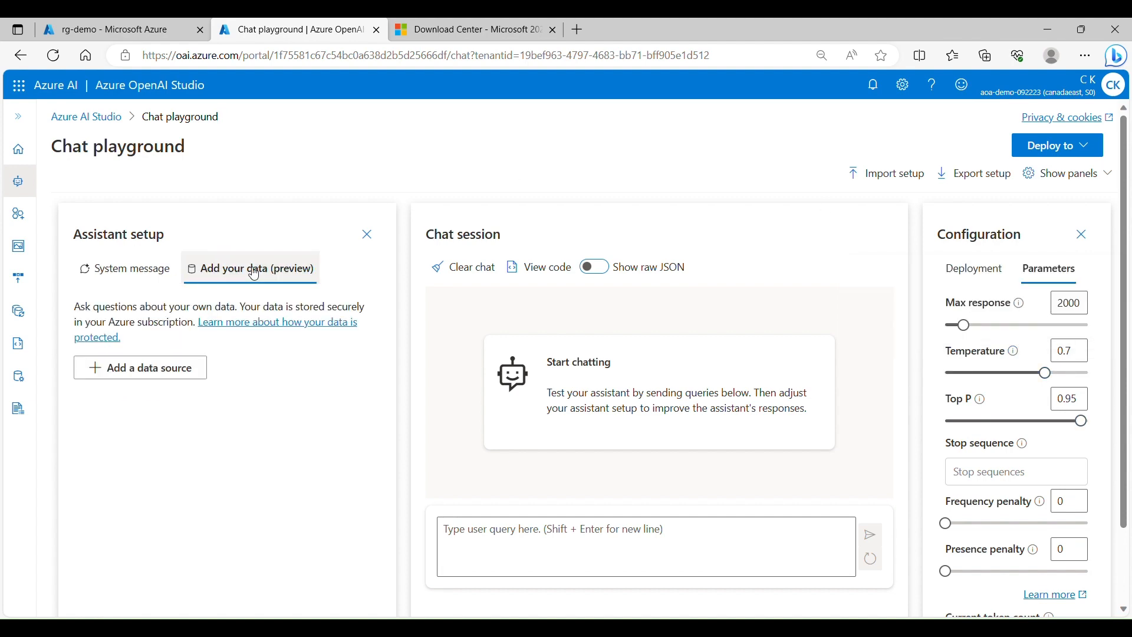
{"action": "left_click", "coordinate": [170, 369]}
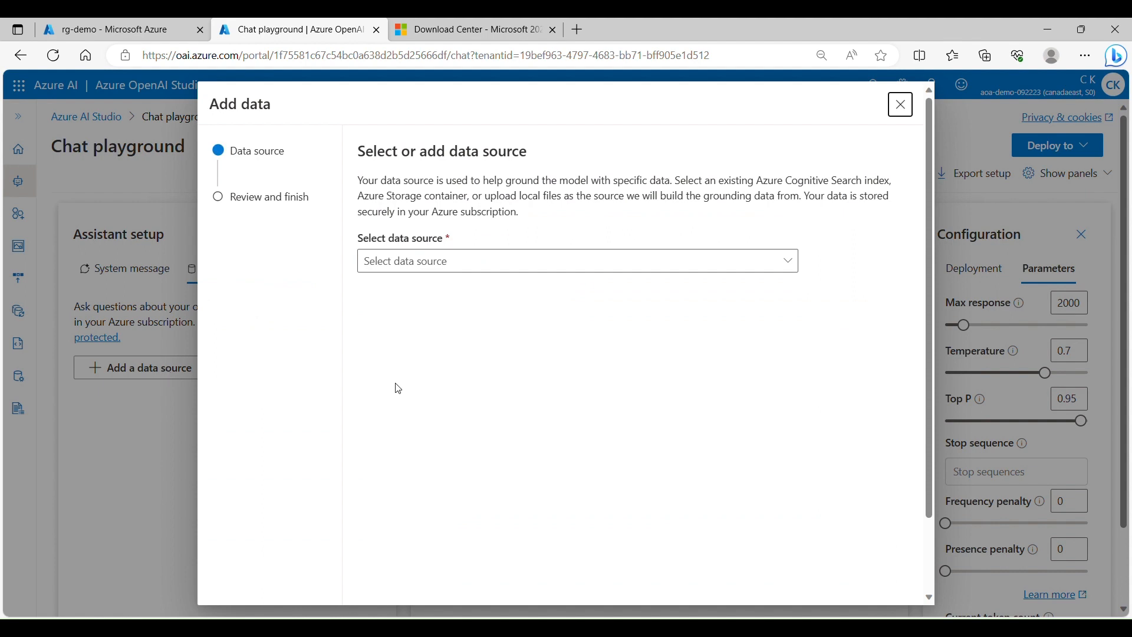
{"action": "left_click", "coordinate": [542, 269]}
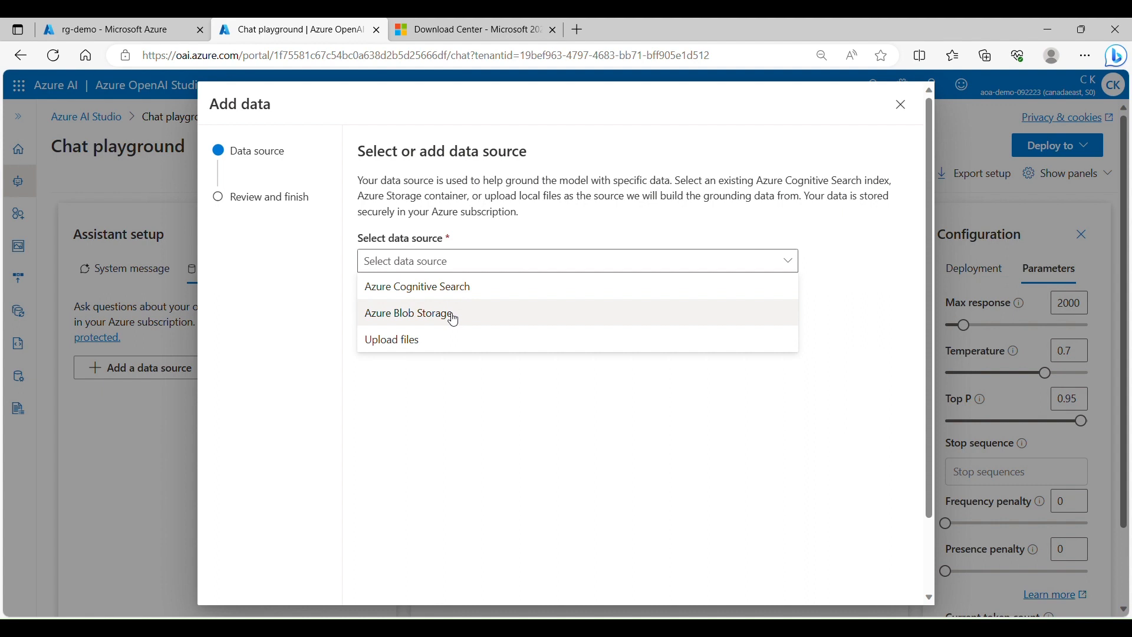
{"action": "left_click", "coordinate": [432, 341]}
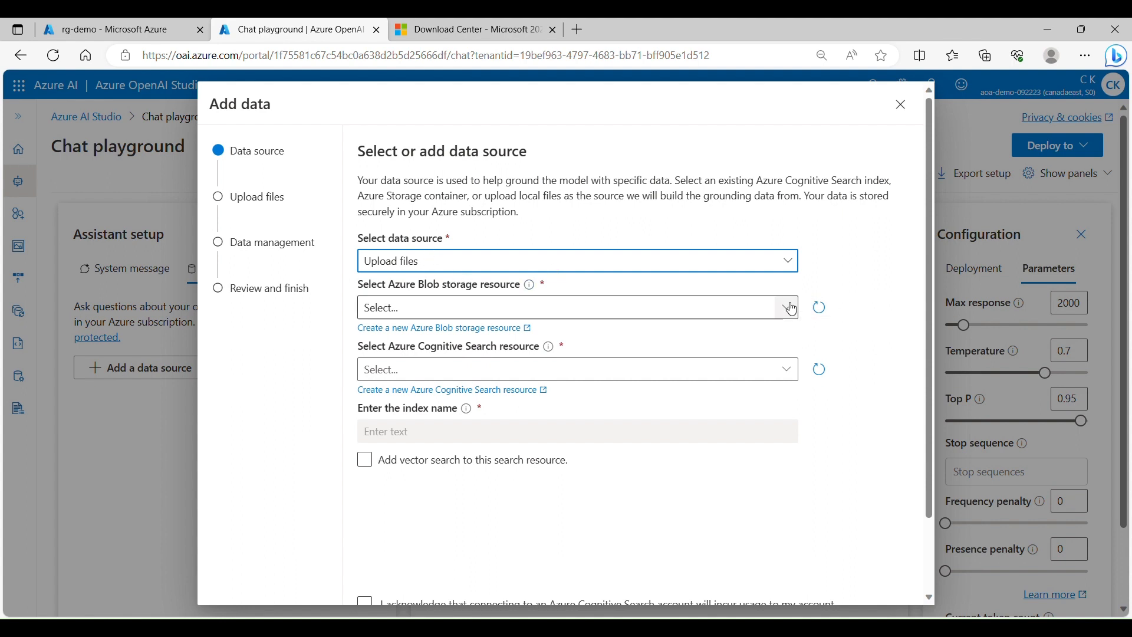
Choose storagedemo092223 as the Blob storage resource and cog-demo-09-22-23 as the Cognitive Search resource.
{"action": "left_click", "coordinate": [717, 307]}
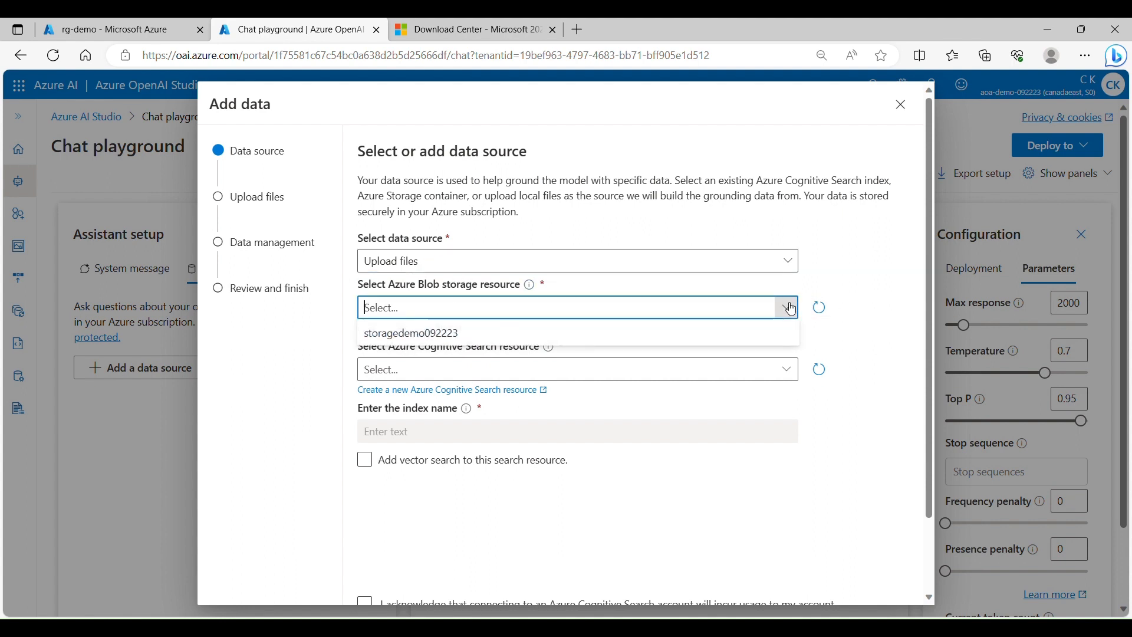
{"action": "left_click", "coordinate": [522, 334]}
{"action": "left_click", "coordinate": [820, 453]}
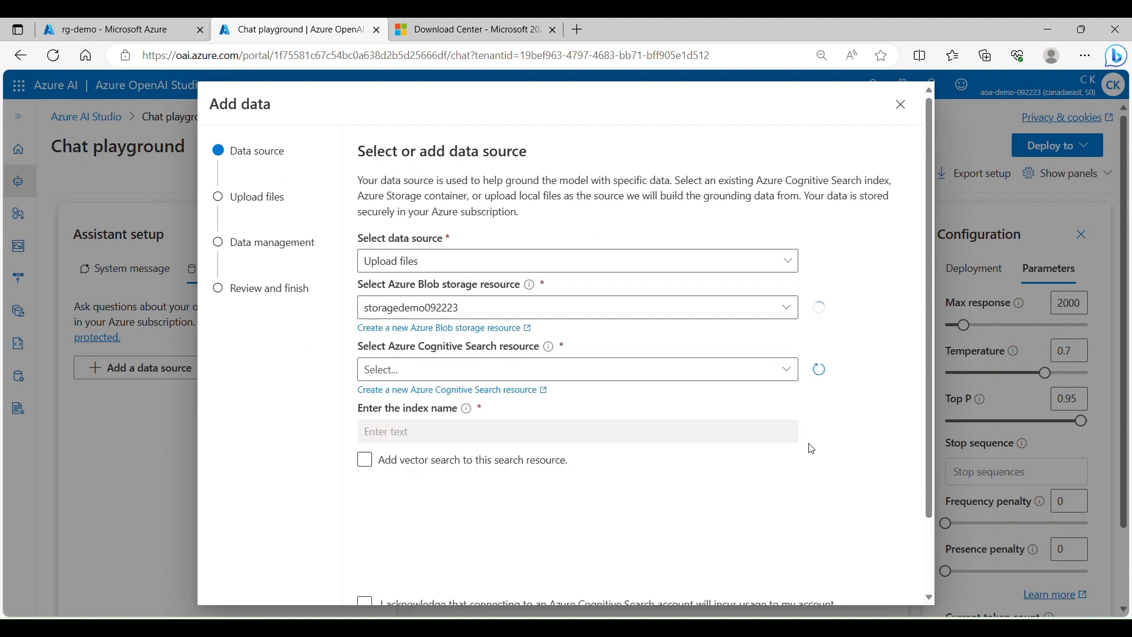
{"action": "left_click", "coordinate": [789, 371]}
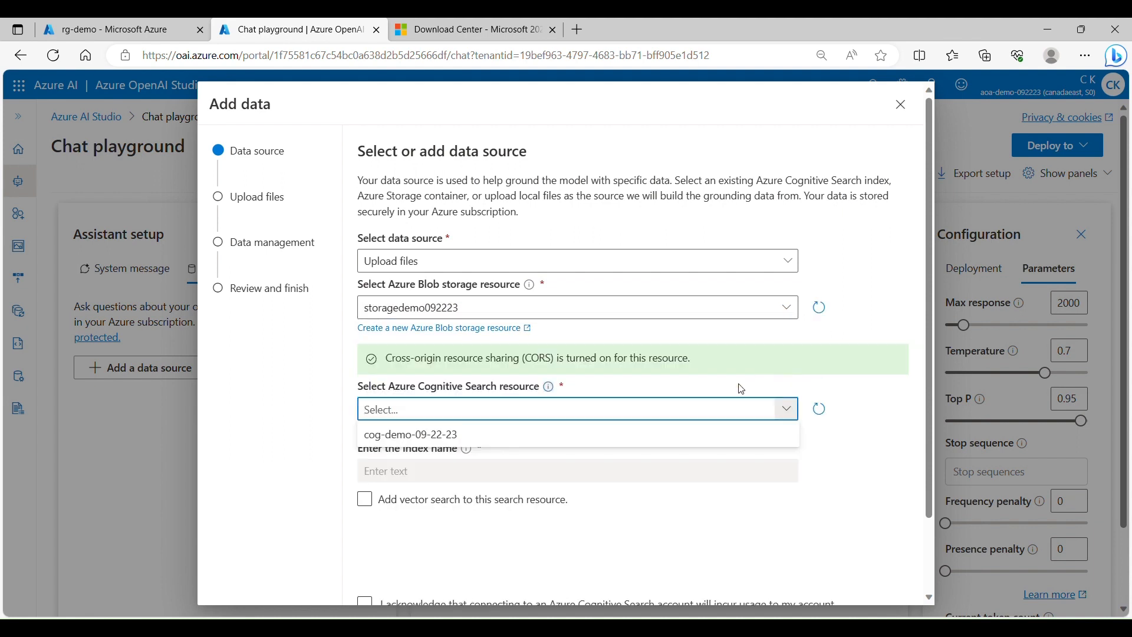
{"action": "left_click", "coordinate": [727, 434]}
Name the search index indx-demo.
{"action": "left_click", "coordinate": [671, 475]}
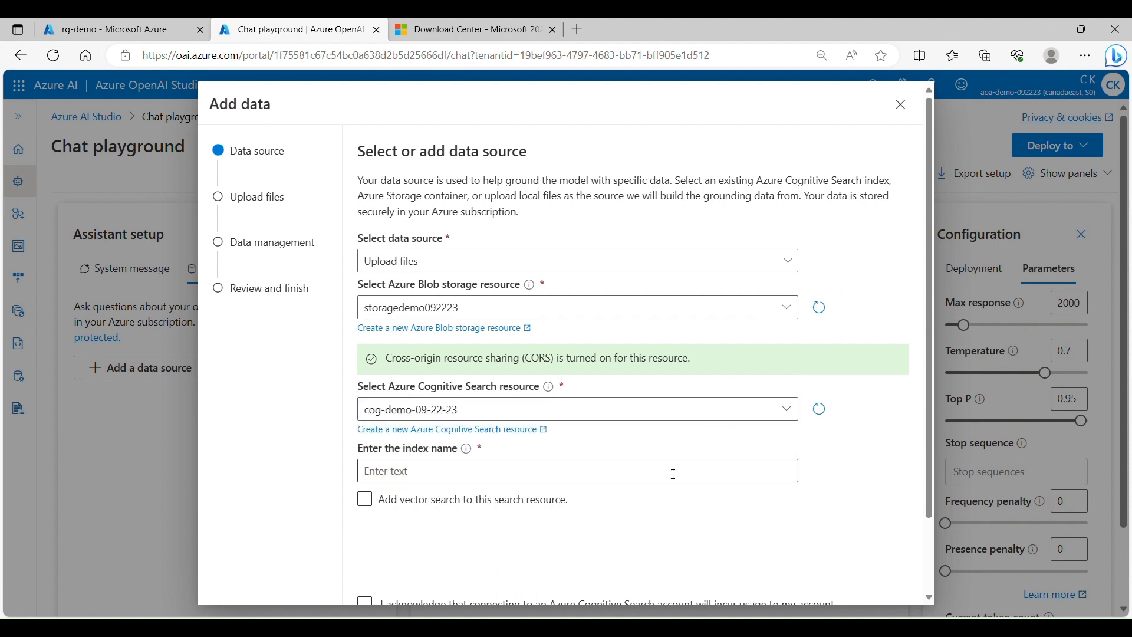
{"action": "left_click", "coordinate": [674, 474]}
{"action": "type", "text": "ind"}
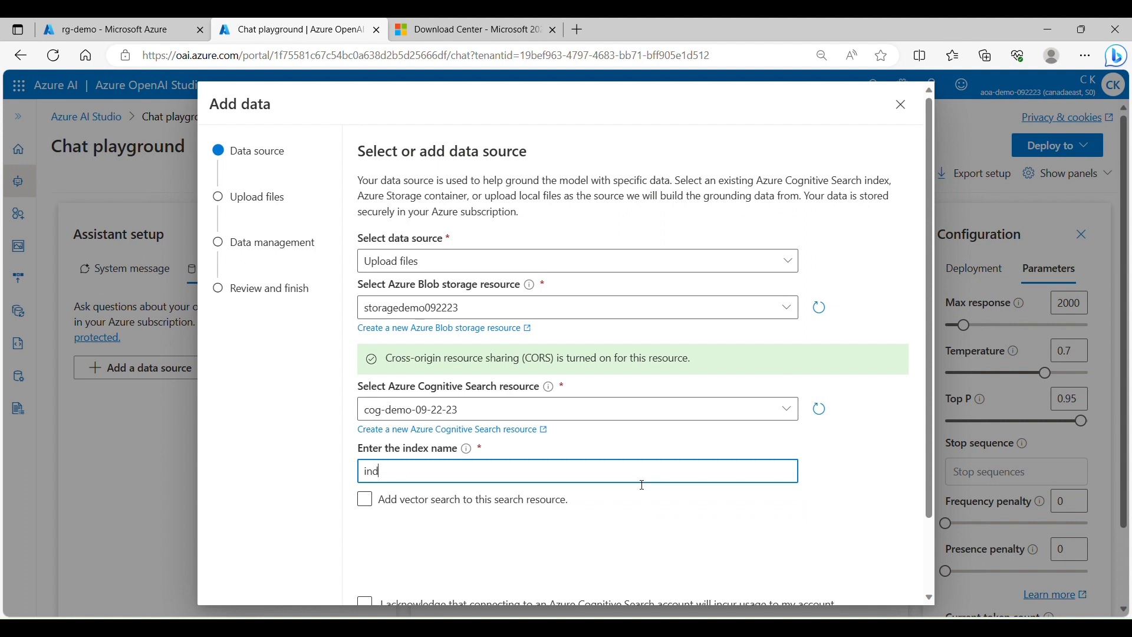
{"action": "type", "text": "x-demo"}
Add vector search with the dep-embeddings model, acknowledge the Cognitive Search usage and continue to the file upload.
{"action": "scroll", "coordinate": [478, 512], "scroll_direction": "down", "scroll_amount": 2}
{"action": "left_click", "coordinate": [376, 420]}
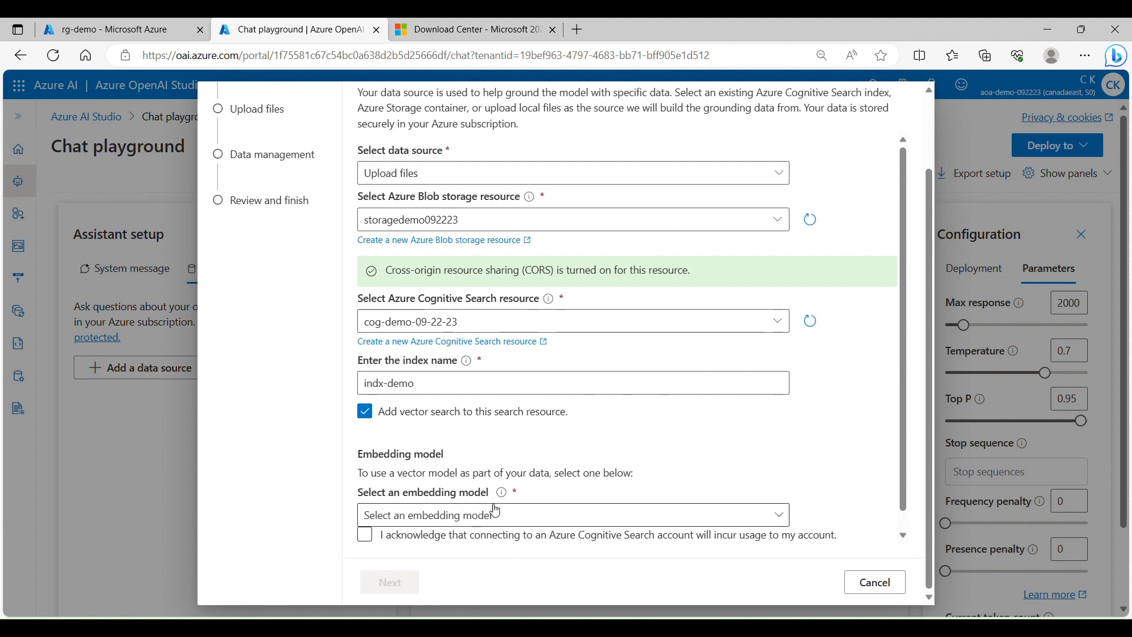
{"action": "left_click", "coordinate": [495, 512]}
{"action": "left_click", "coordinate": [471, 538]}
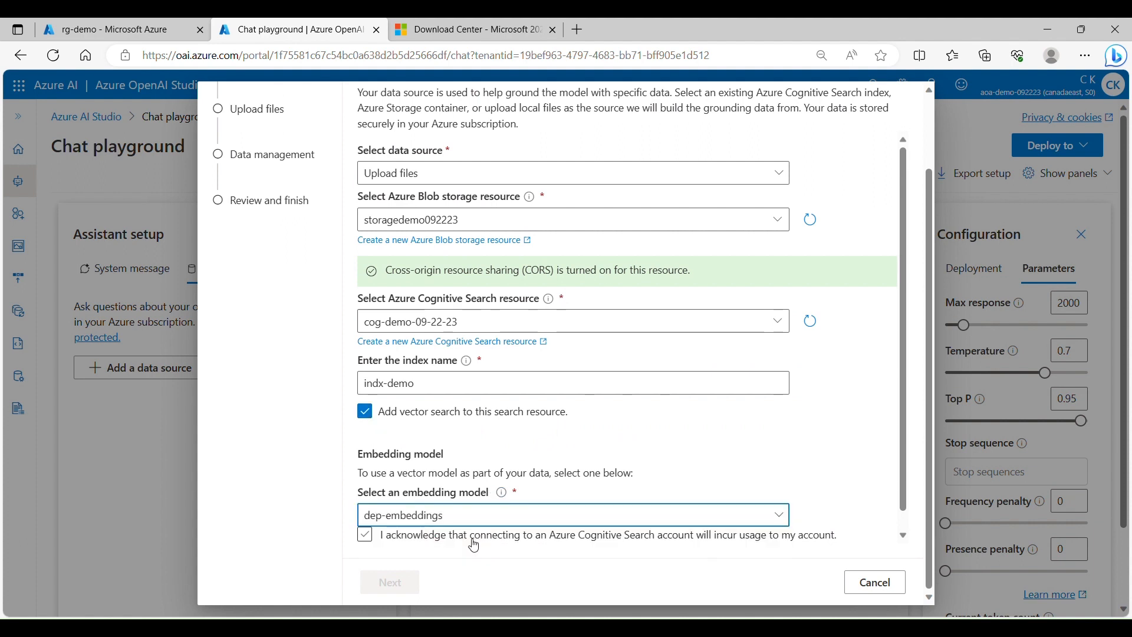
{"action": "scroll", "coordinate": [475, 545], "scroll_direction": "down", "scroll_amount": 1}
{"action": "left_click", "coordinate": [365, 516]}
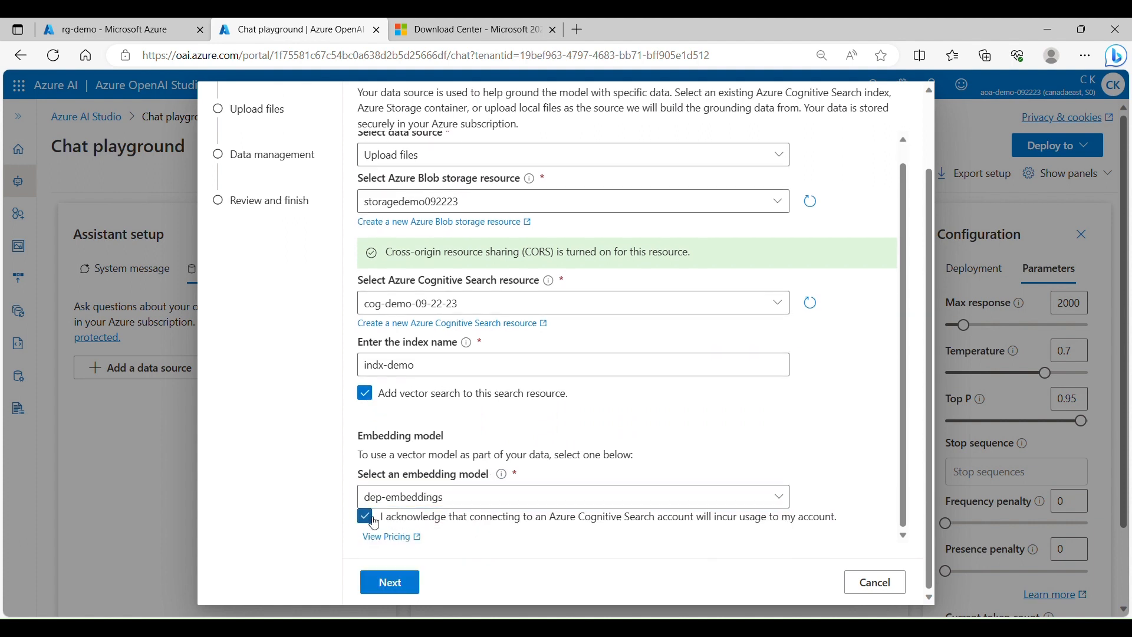
{"action": "left_click", "coordinate": [390, 583]}
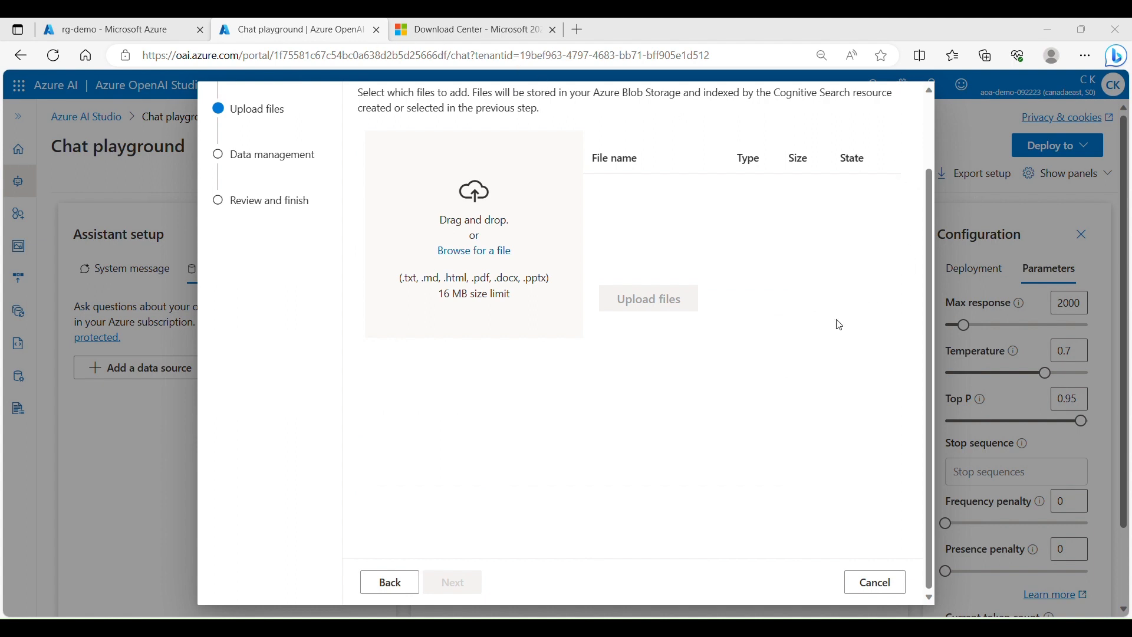
Upload MSFT_FY22Q4_10K.docx and 2022_Annual_Report.docx to the data source, and check their origin on Microsoft's Annual Report 2022 Download Center page.
{"action": "left_click_drag", "start_coordinate": [836, 331], "coordinate": [459, 287]}
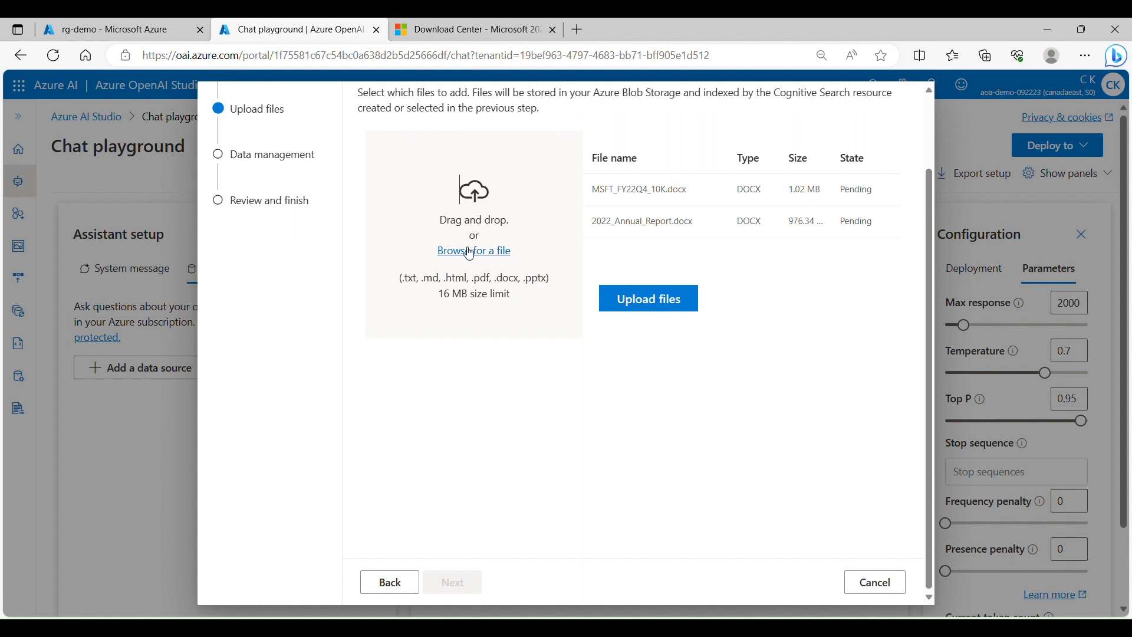
{"action": "left_click", "coordinate": [654, 298]}
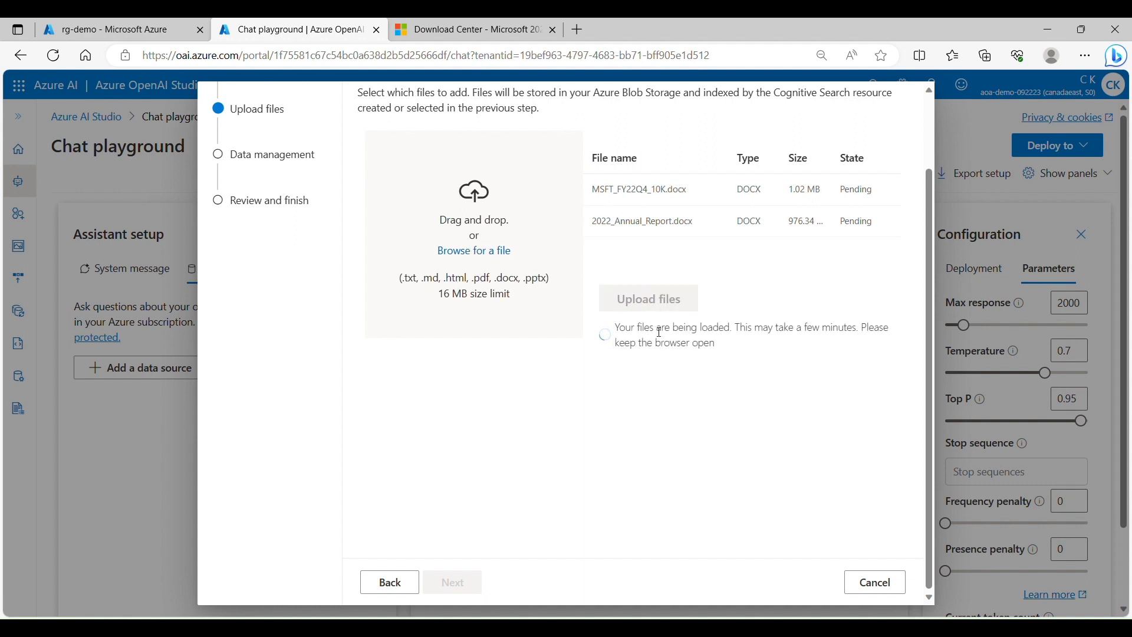
{"action": "left_click", "coordinate": [493, 35]}
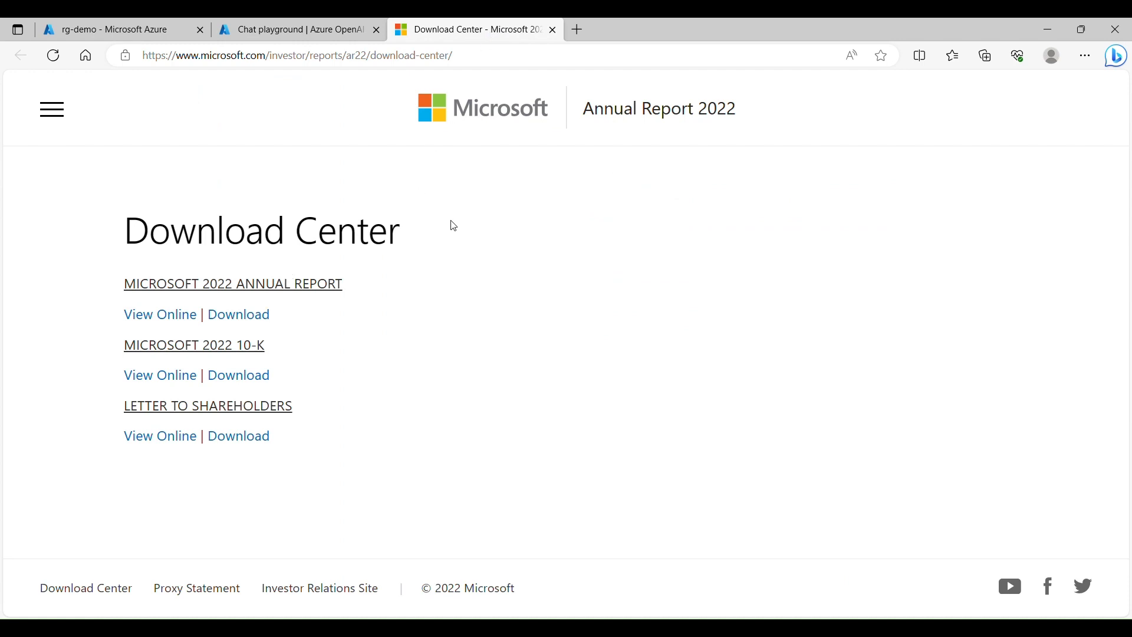
{"action": "left_click", "coordinate": [308, 34]}
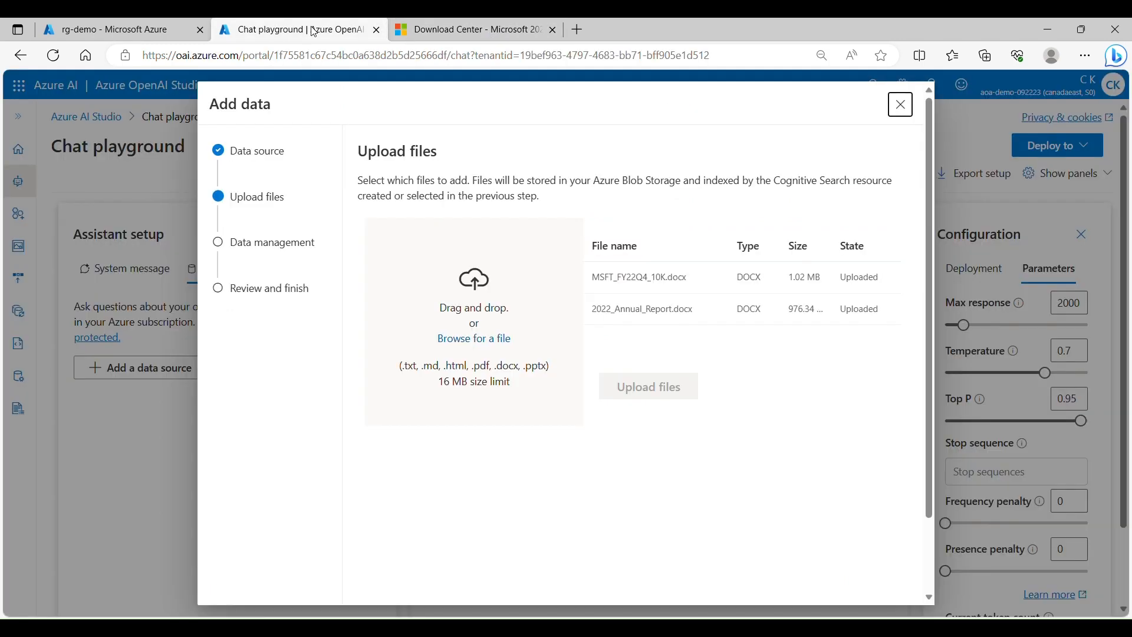
Set the data source's search type to Hybrid (vector + keyword) with the vector embedding usage acknowledged, and save the configuration.
{"action": "left_click", "coordinate": [663, 350]}
{"action": "scroll", "coordinate": [819, 342], "scroll_direction": "down", "scroll_amount": 2}
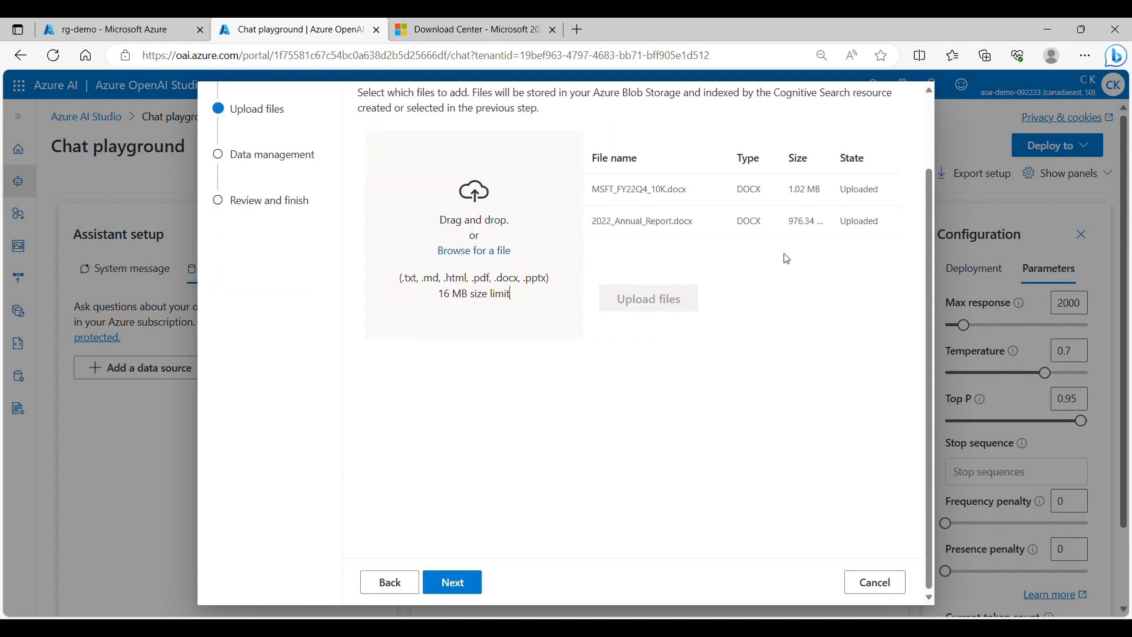
{"action": "left_click", "coordinate": [452, 584]}
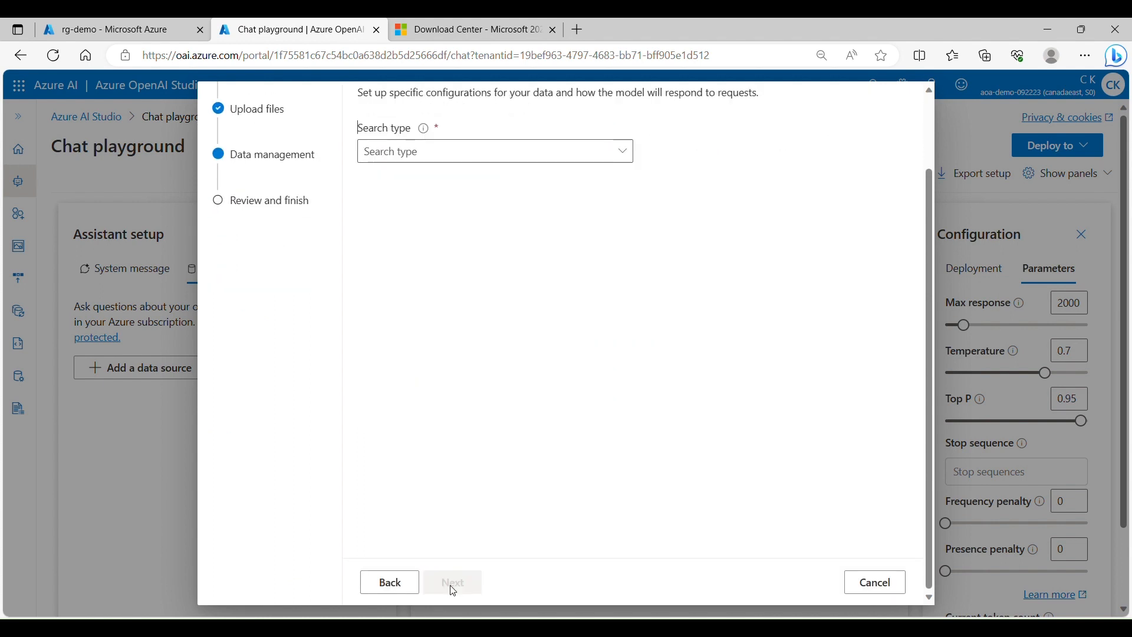
{"action": "left_click", "coordinate": [452, 151]}
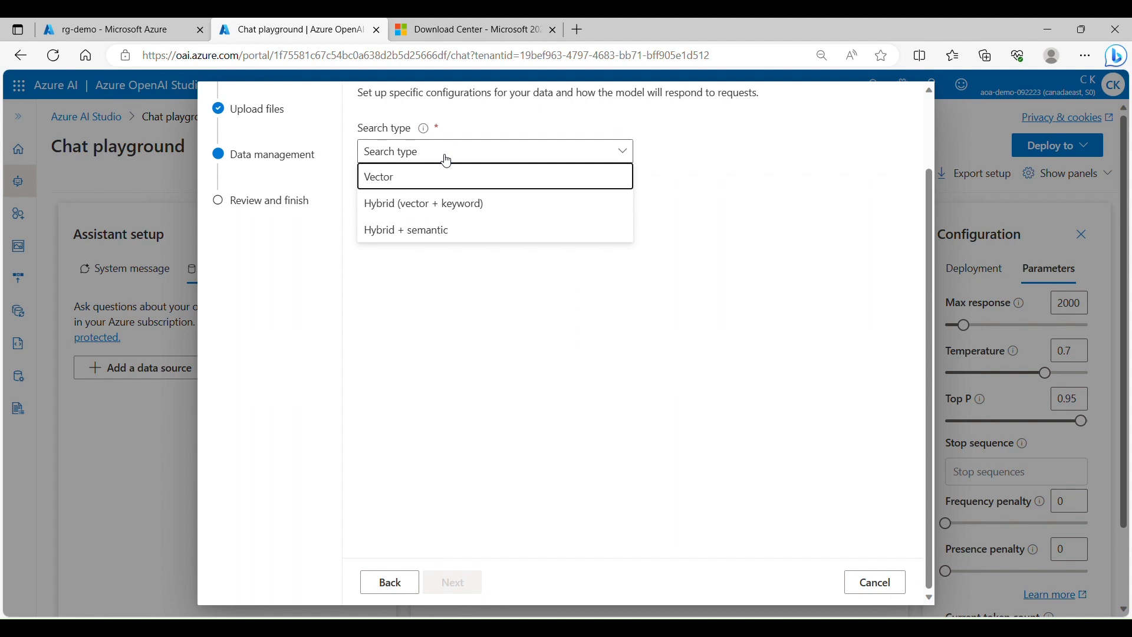
{"action": "left_click", "coordinate": [446, 206]}
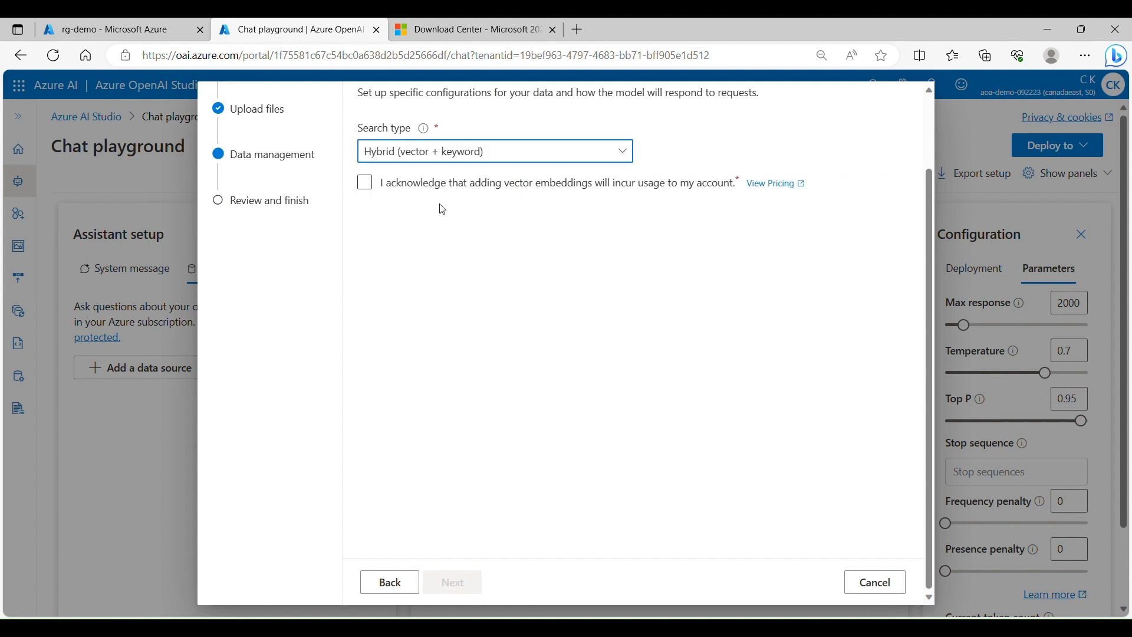
{"action": "left_click", "coordinate": [364, 182]}
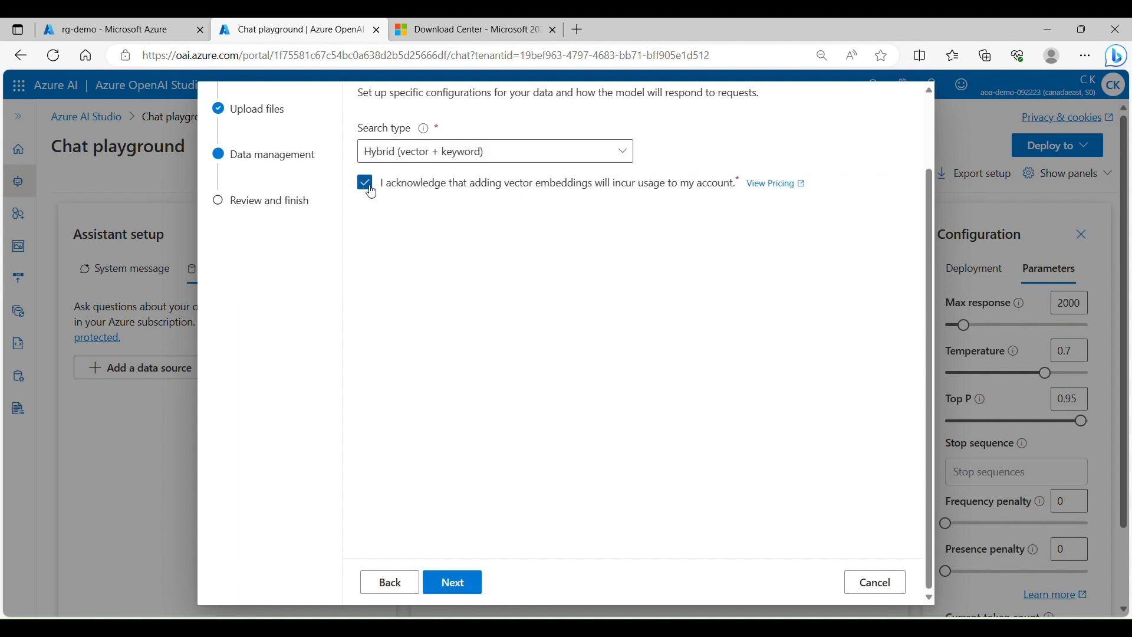
{"action": "left_click", "coordinate": [466, 583]}
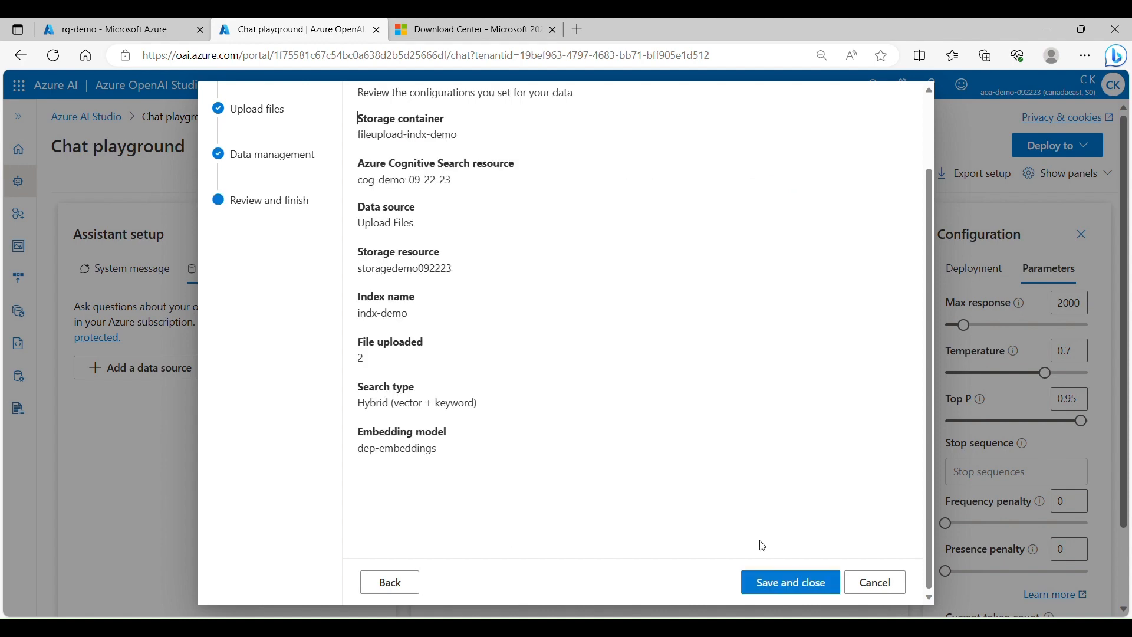
{"action": "left_click", "coordinate": [797, 582]}
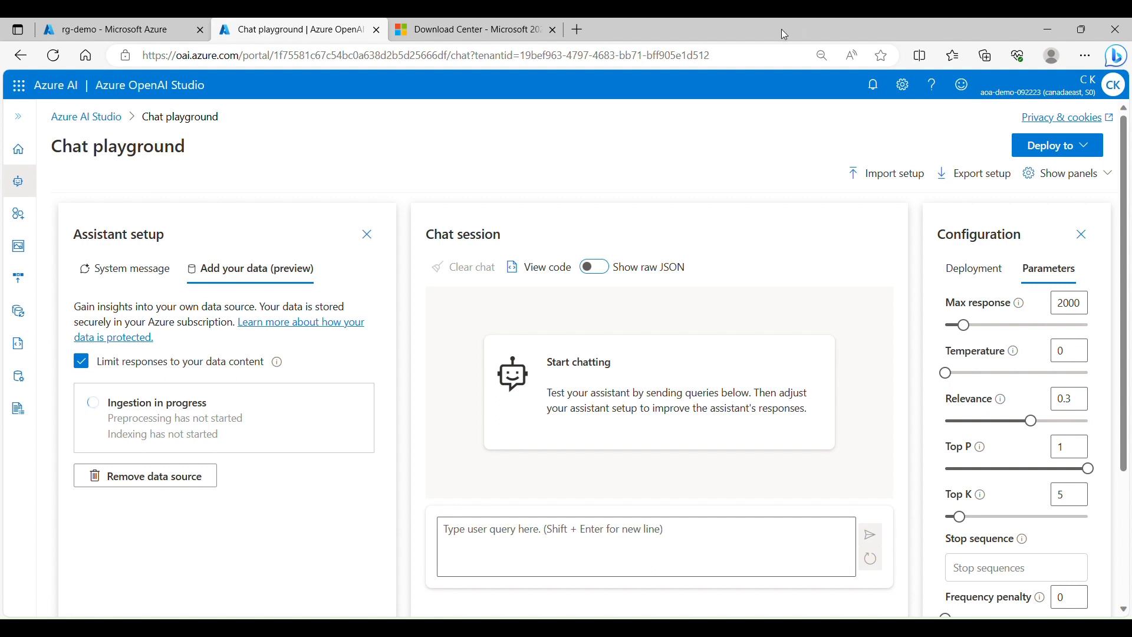
Start deploying the chat playground setup to a new web app.
{"action": "left_click", "coordinate": [1089, 151]}
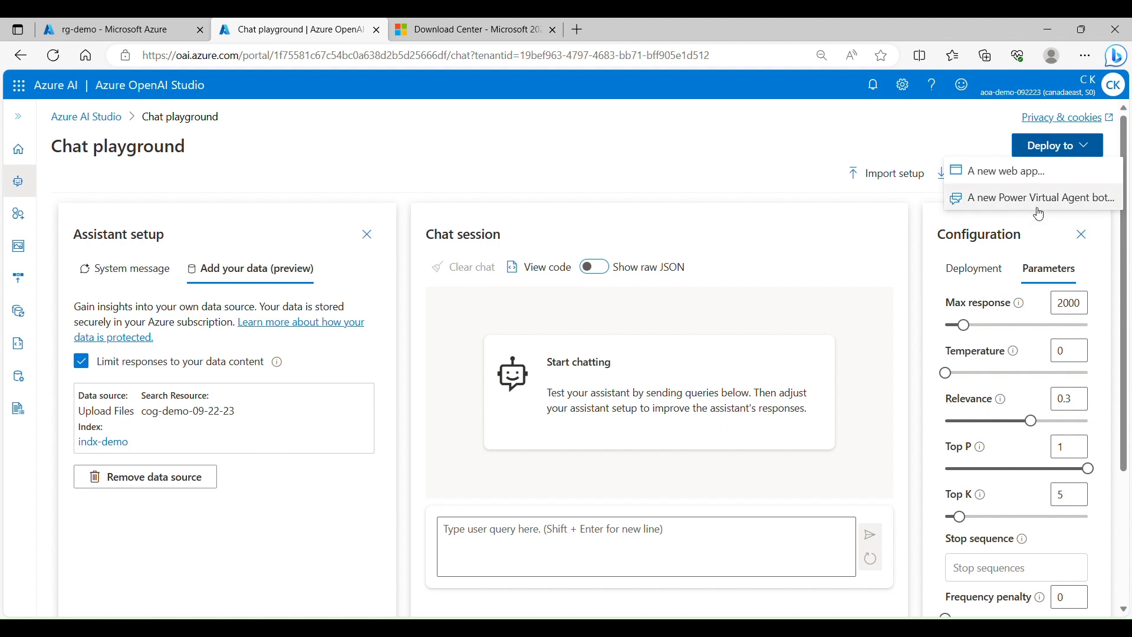
{"action": "left_click", "coordinate": [1076, 150]}
{"action": "left_click", "coordinate": [1076, 151]}
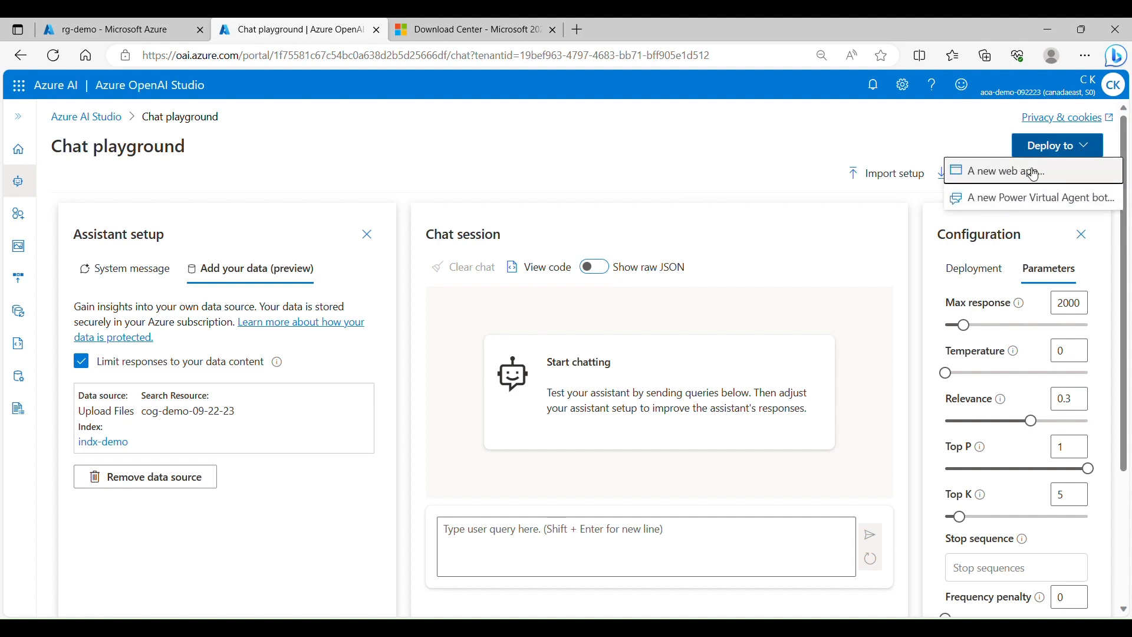
{"action": "left_click", "coordinate": [1001, 172]}
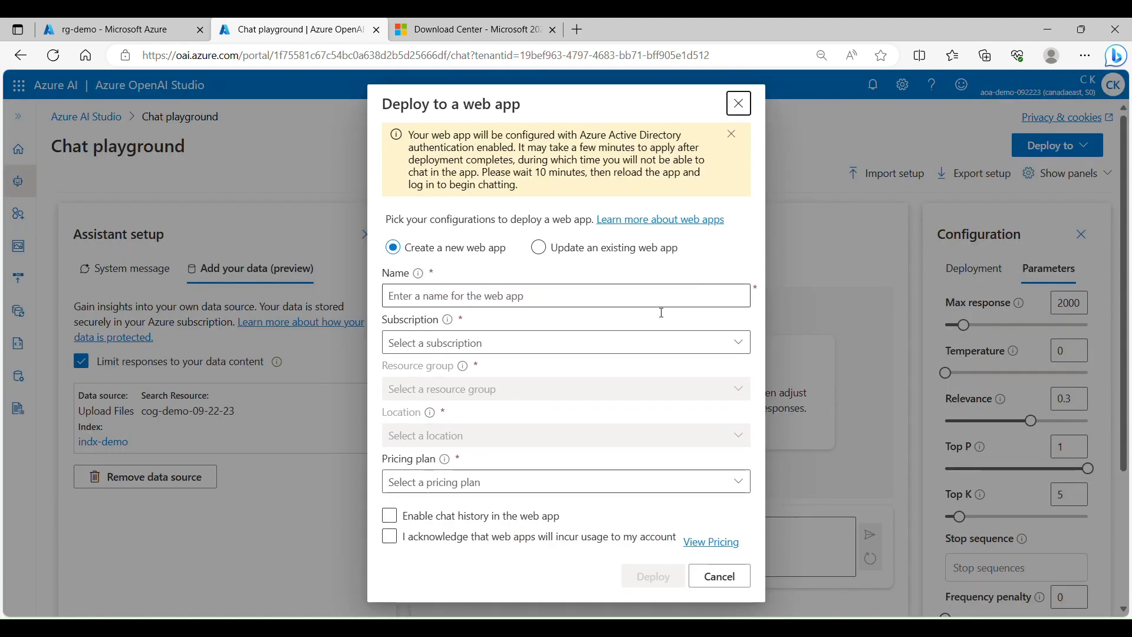
Name the new web app app-demo and assign it to Azure subscription 1, resource group rg-demo and location Canada East.
{"action": "left_click", "coordinate": [731, 296]}
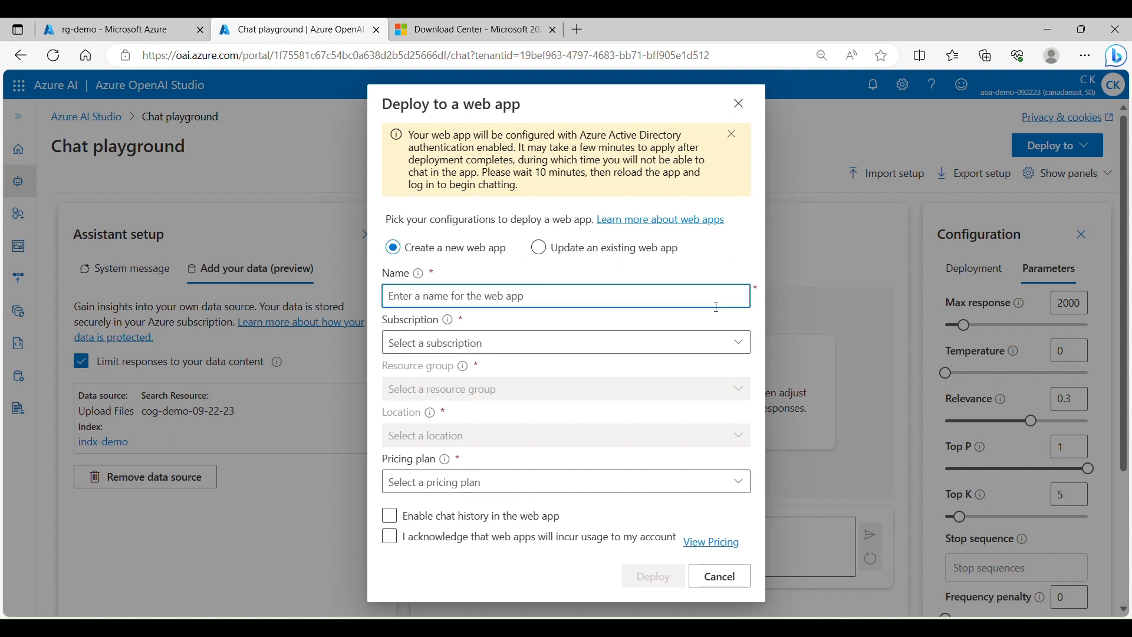
{"action": "type", "text": "app-demo"}
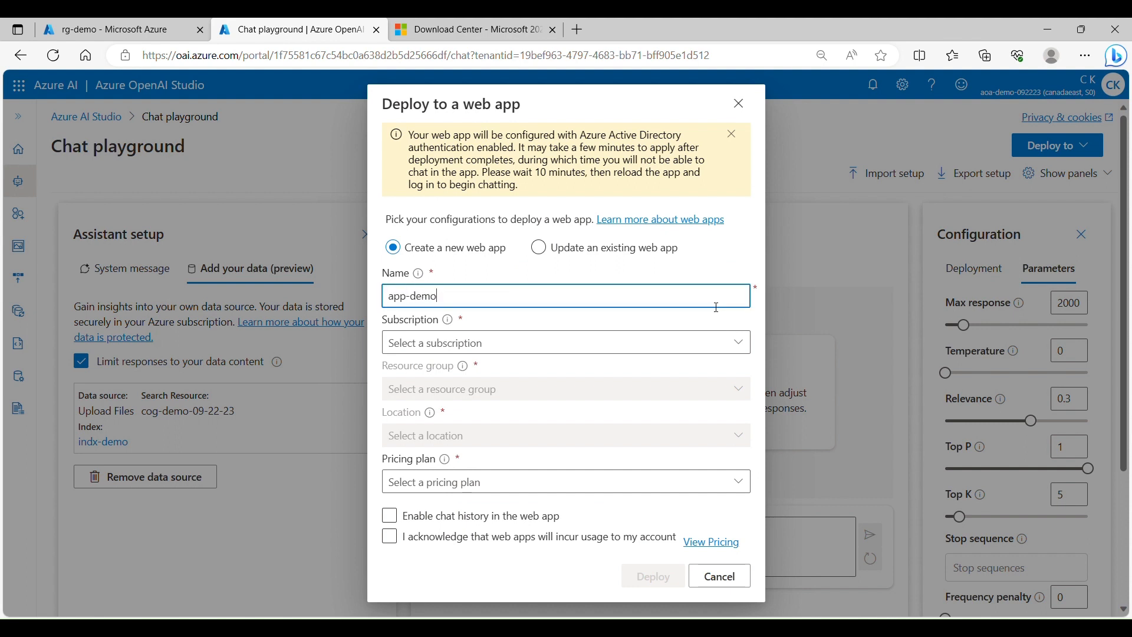
{"action": "left_click", "coordinate": [737, 347]}
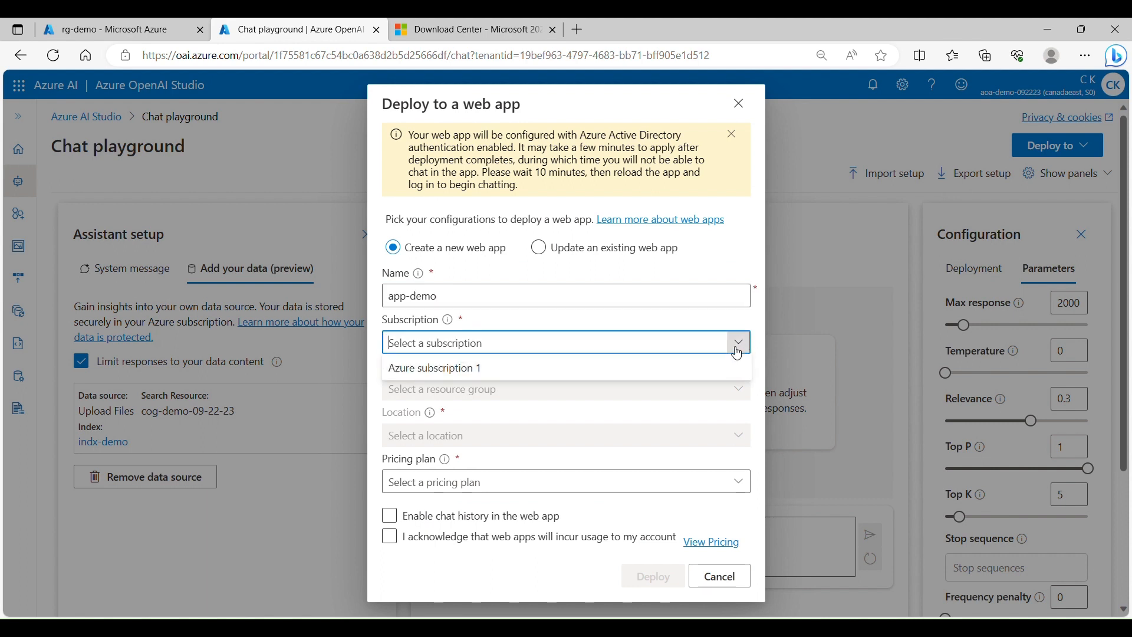
{"action": "left_click", "coordinate": [653, 376]}
{"action": "left_click", "coordinate": [737, 390]}
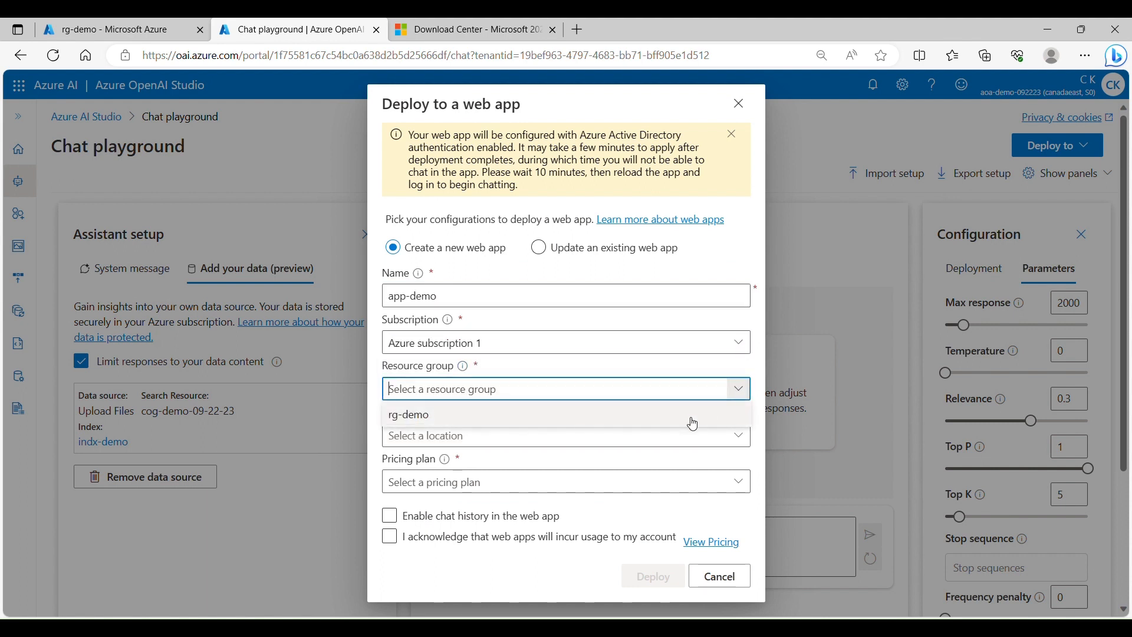
{"action": "left_click", "coordinate": [688, 417]}
{"action": "left_click", "coordinate": [737, 435]}
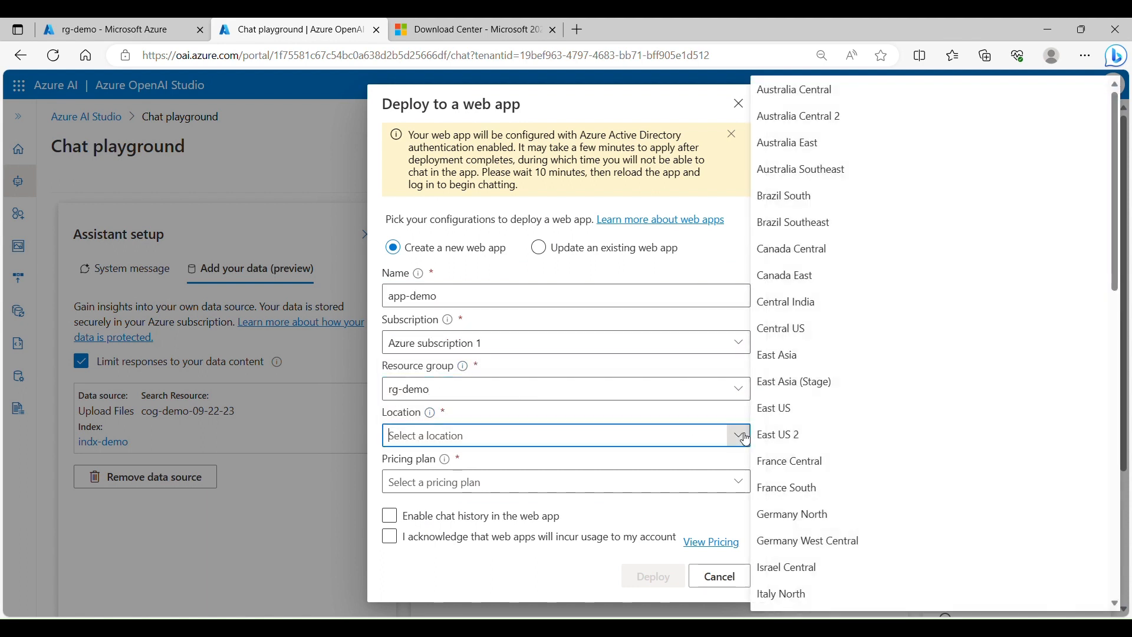
{"action": "left_click", "coordinate": [787, 276]}
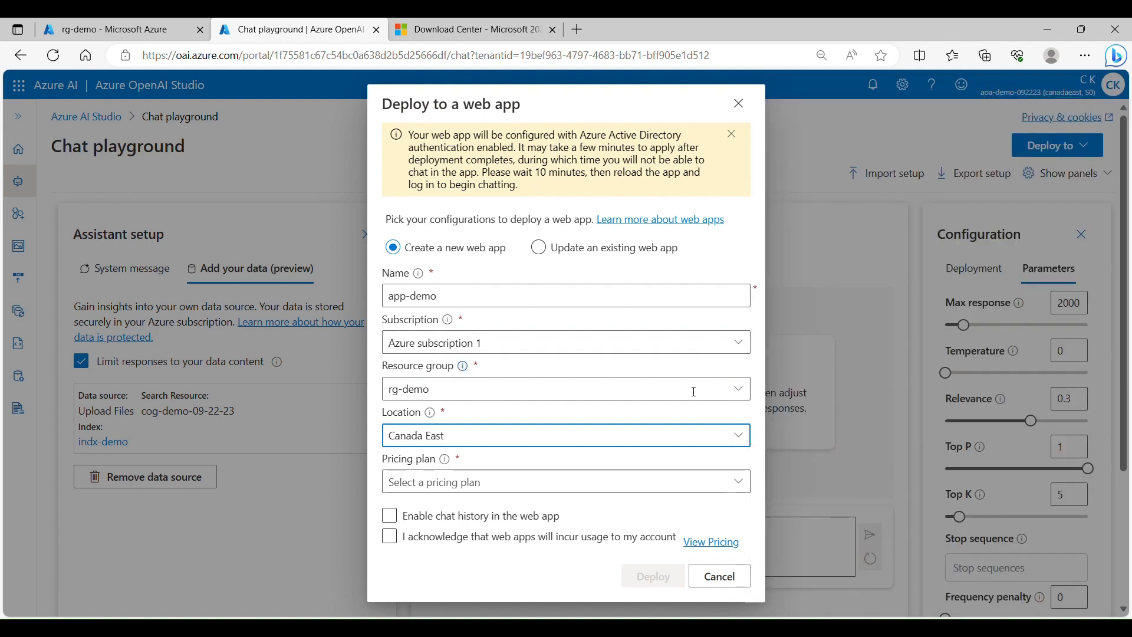
Choose the Basic (B1) pricing plan, acknowledge the web app usage charges and try to deploy without chat history.
{"action": "left_click", "coordinate": [733, 487]}
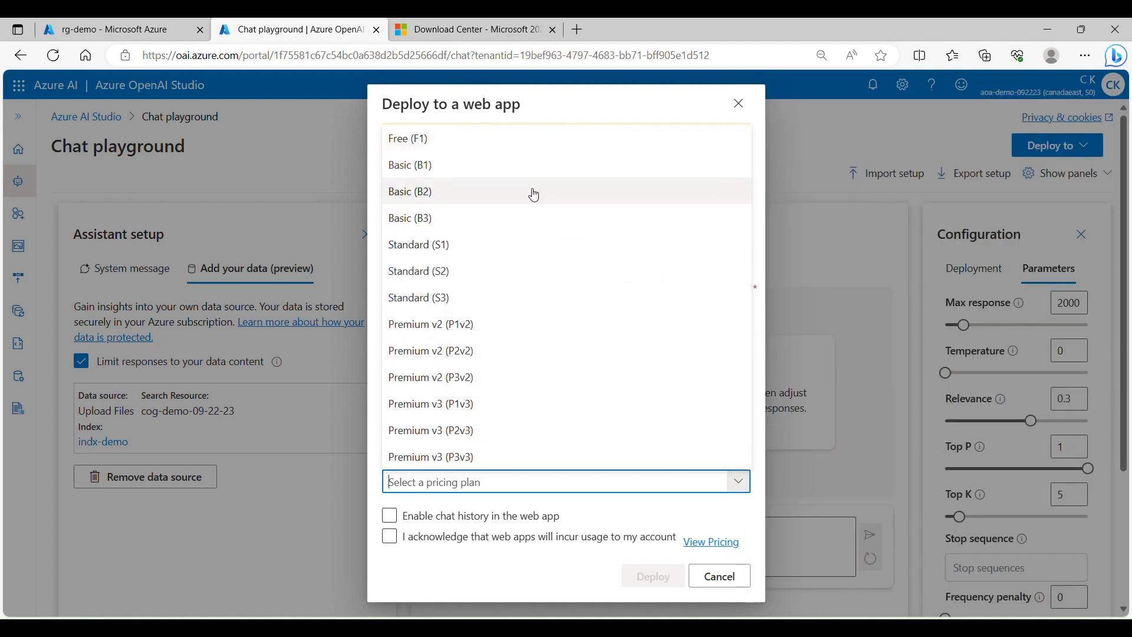
{"action": "left_click", "coordinate": [486, 164]}
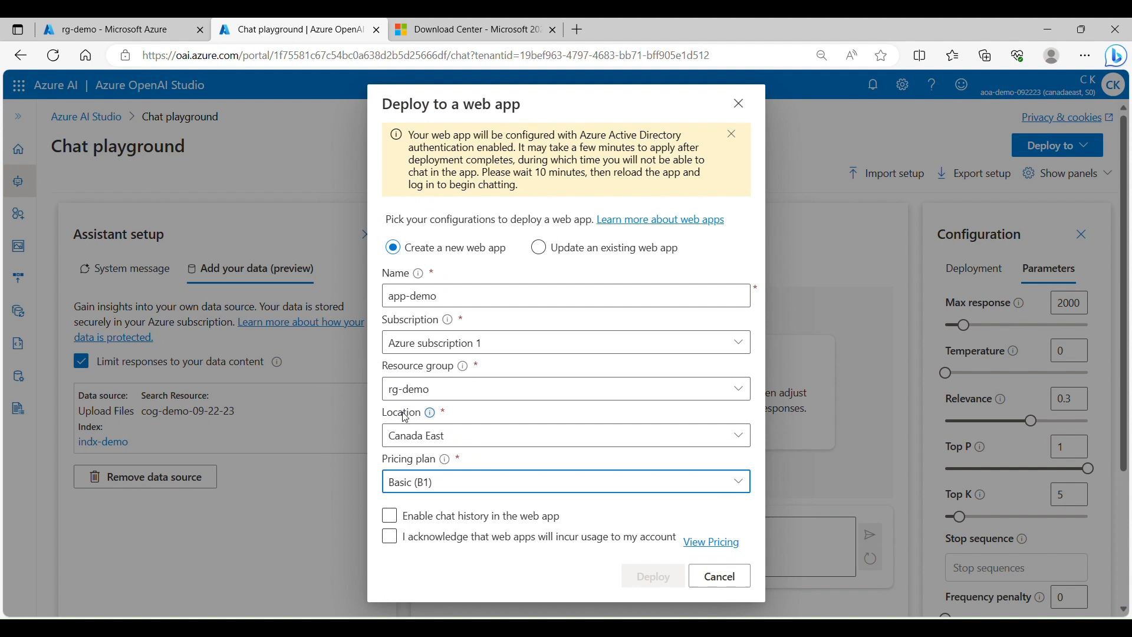
{"action": "left_click", "coordinate": [389, 515]}
{"action": "left_click", "coordinate": [390, 538]}
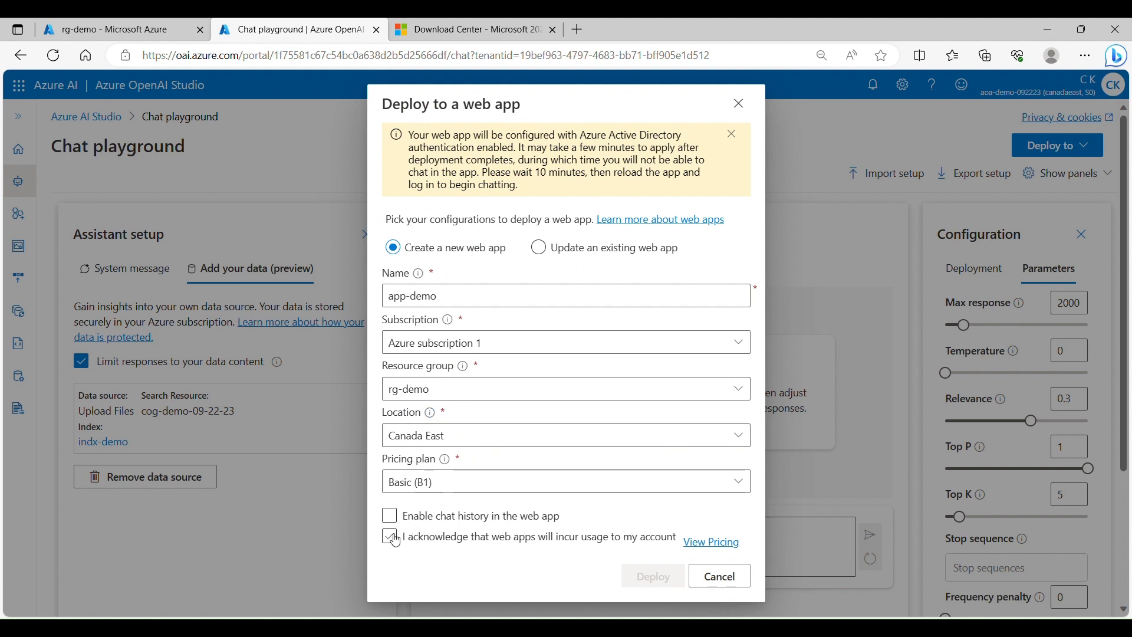
{"action": "left_click", "coordinate": [391, 537]}
{"action": "left_click", "coordinate": [391, 538]}
{"action": "left_click", "coordinate": [392, 538]}
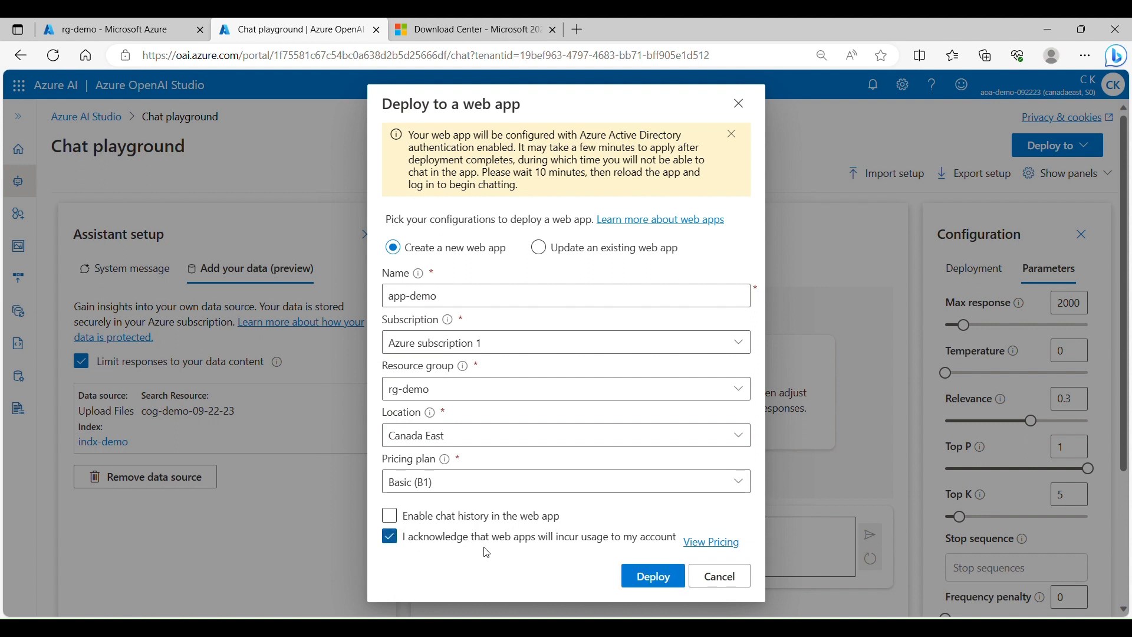
{"action": "left_click", "coordinate": [655, 579]}
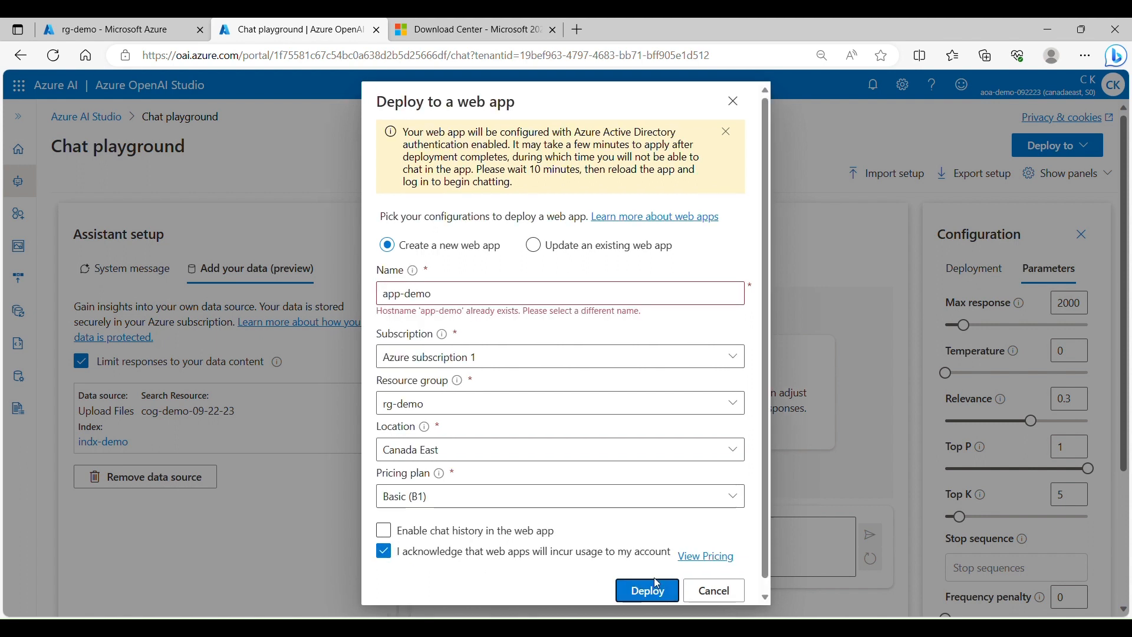
Change the web app's name to app-demo092223 and deploy it.
{"action": "left_click", "coordinate": [586, 297]}
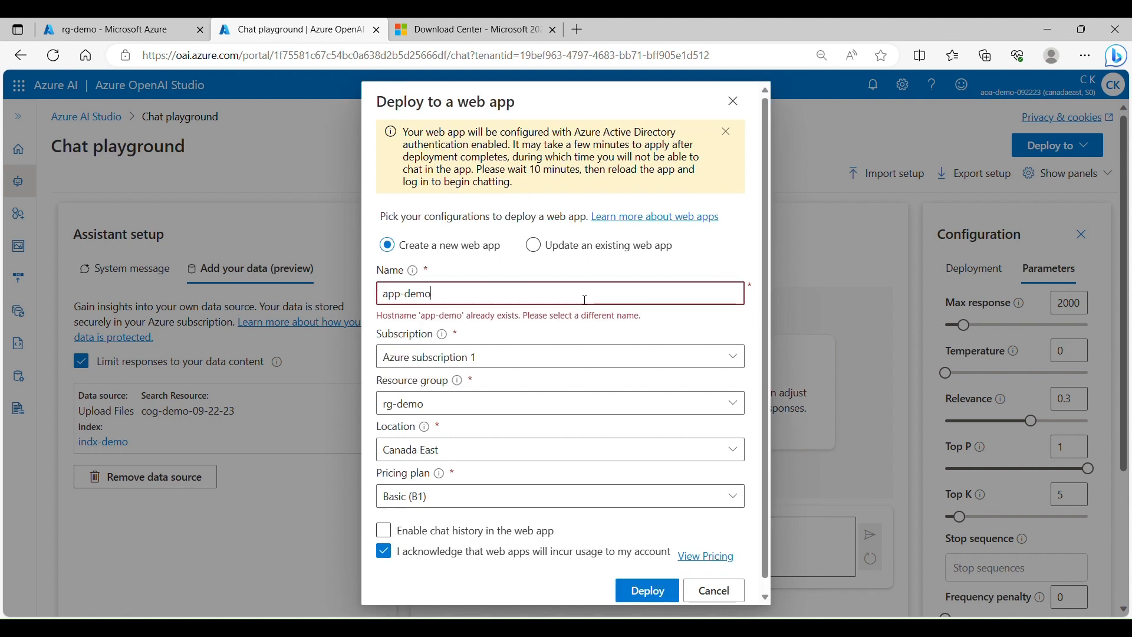
{"action": "type", "text": "09"}
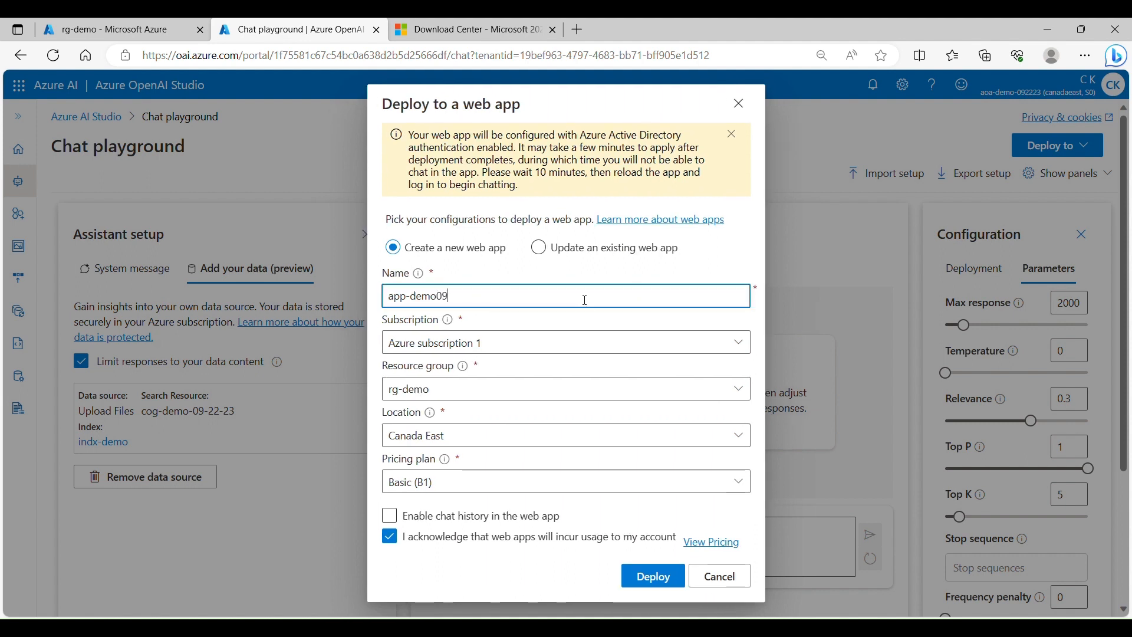
{"action": "type", "text": "2223"}
{"action": "left_click", "coordinate": [652, 581]}
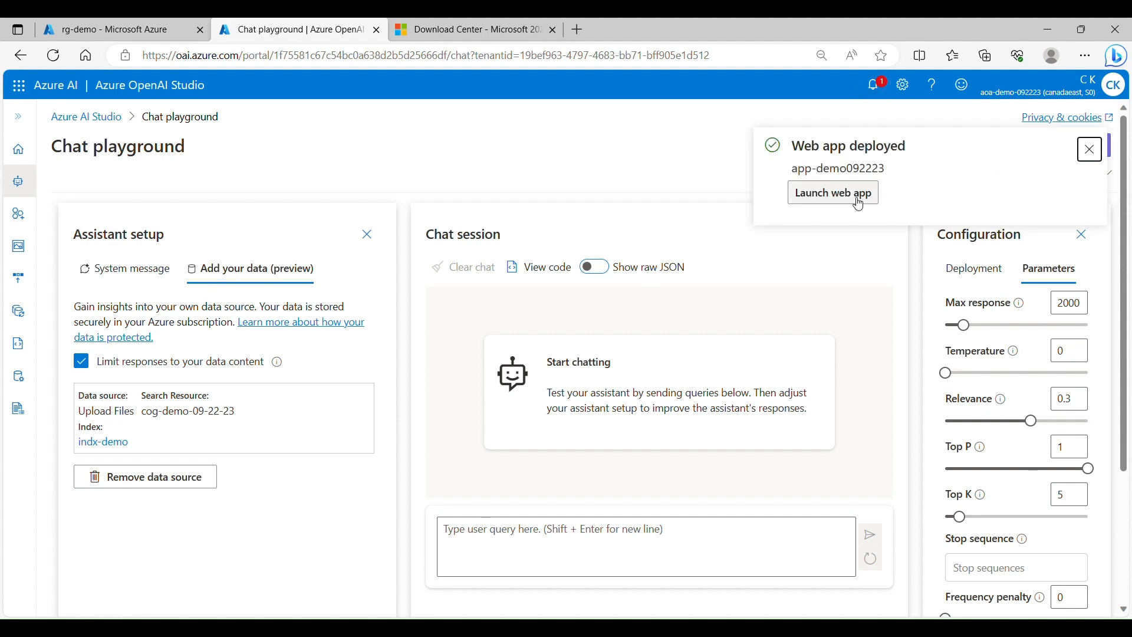
Launch the deployed web app and ask the chatbot "Please tell me about the Microsoft culture.".
{"action": "left_click", "coordinate": [859, 204]}
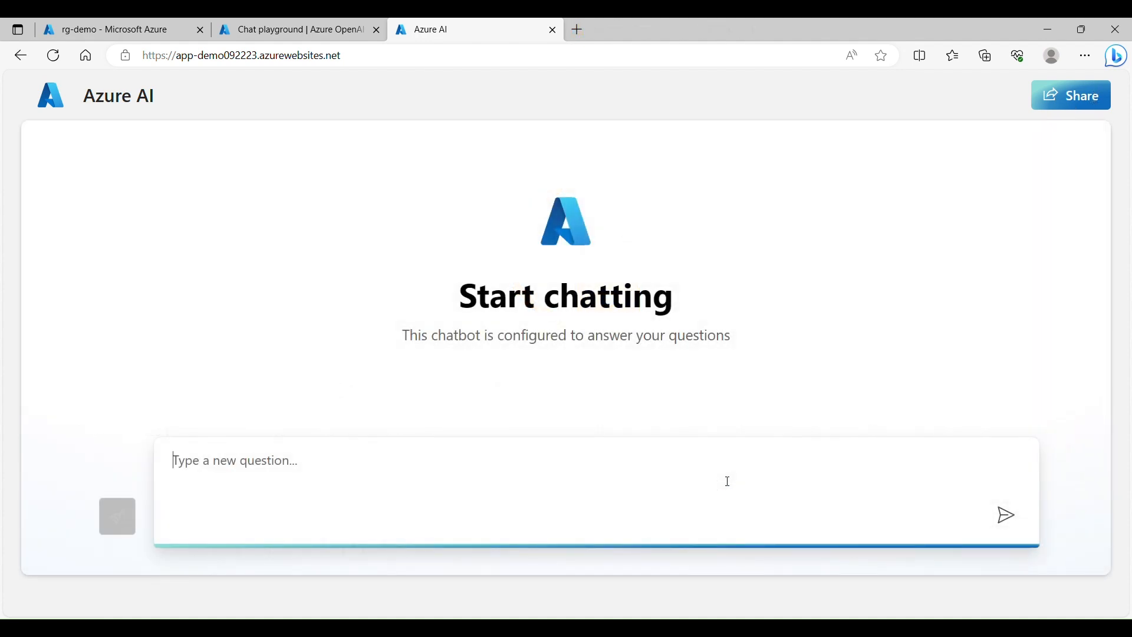
{"action": "type", "text": "P"}
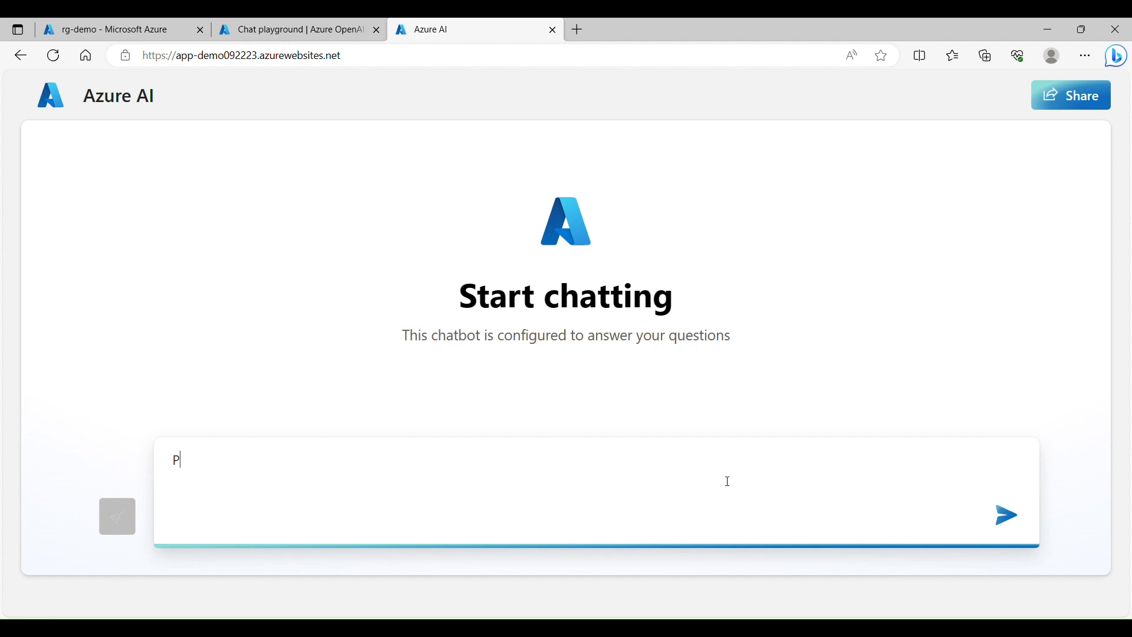
{"action": "type", "text": "lease tell me about the Mi"}
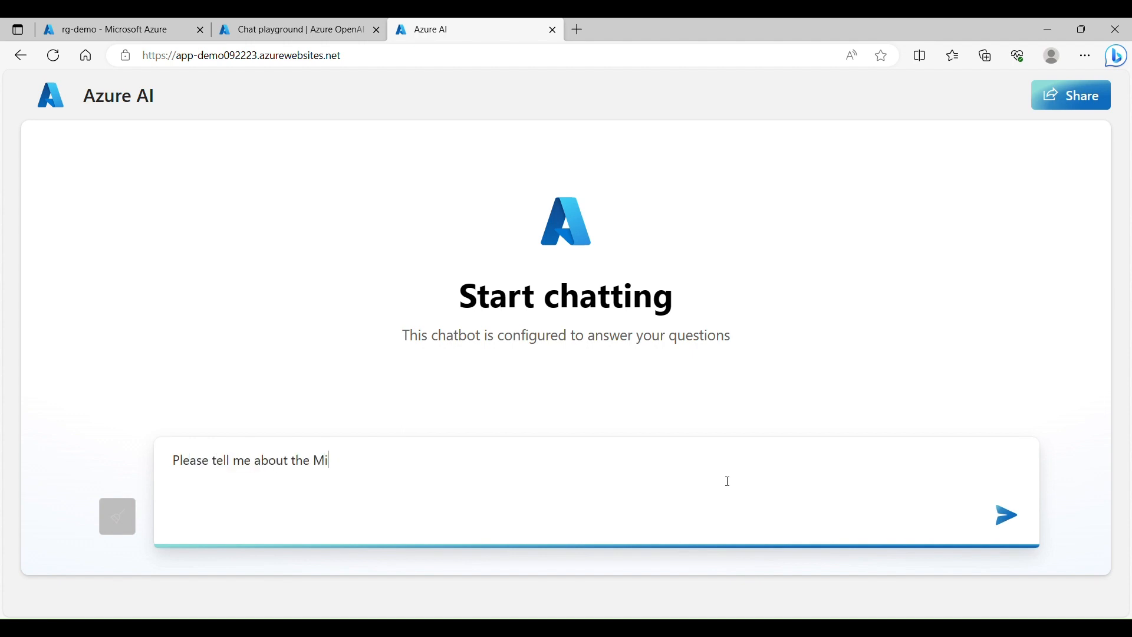
{"action": "type", "text": "crosoft culture."}
{"action": "key", "text": "Return"}
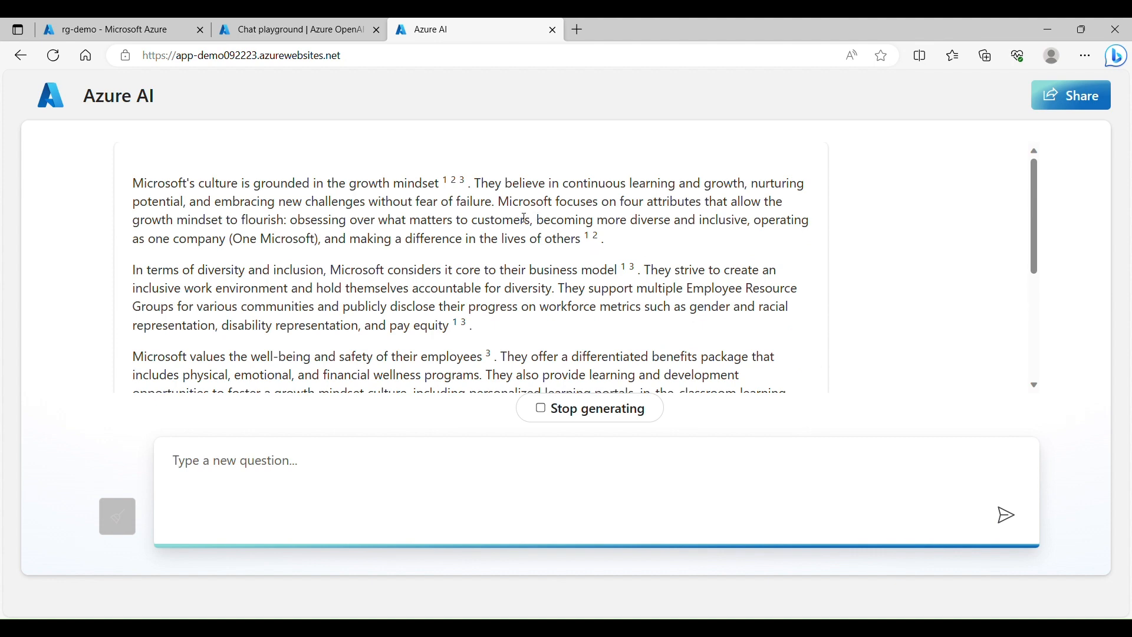
Read through the chatbot's answer about Microsoft culture and expand its list of references.
{"action": "scroll", "coordinate": [511, 334], "scroll_direction": "up", "scroll_amount": 3}
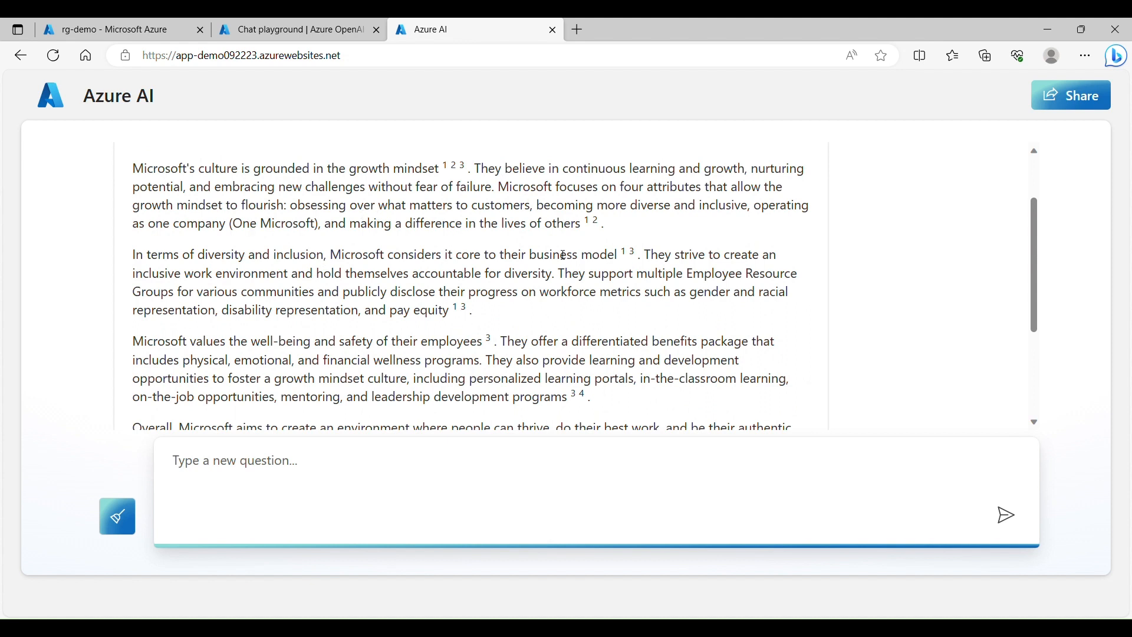
{"action": "scroll", "coordinate": [563, 257], "scroll_direction": "down", "scroll_amount": 2}
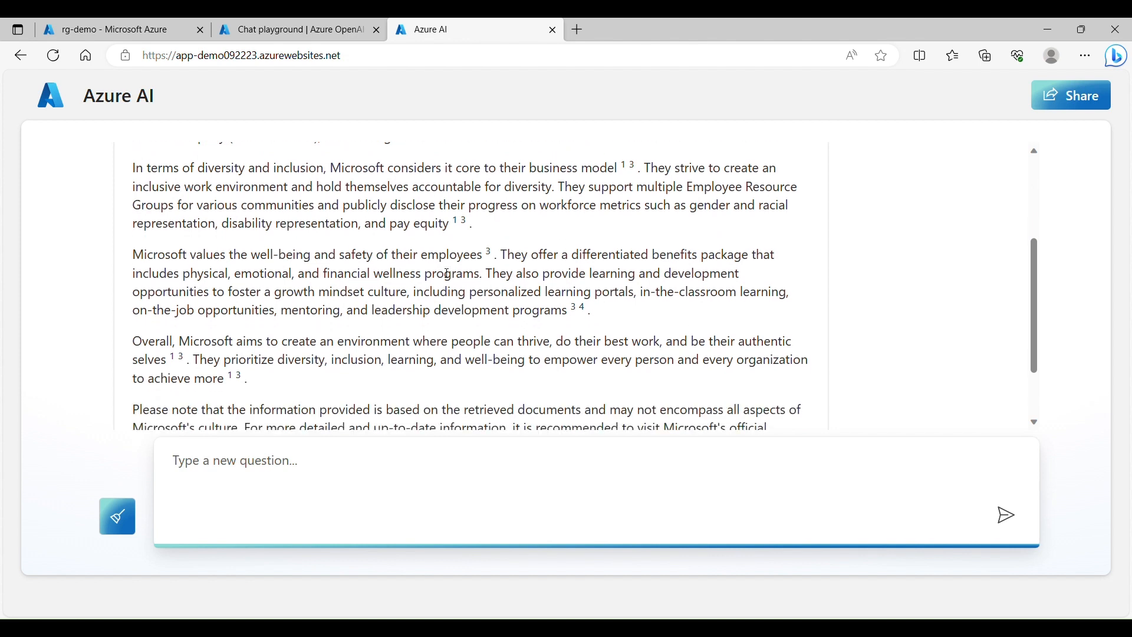
{"action": "scroll", "coordinate": [358, 263], "scroll_direction": "down", "scroll_amount": 3}
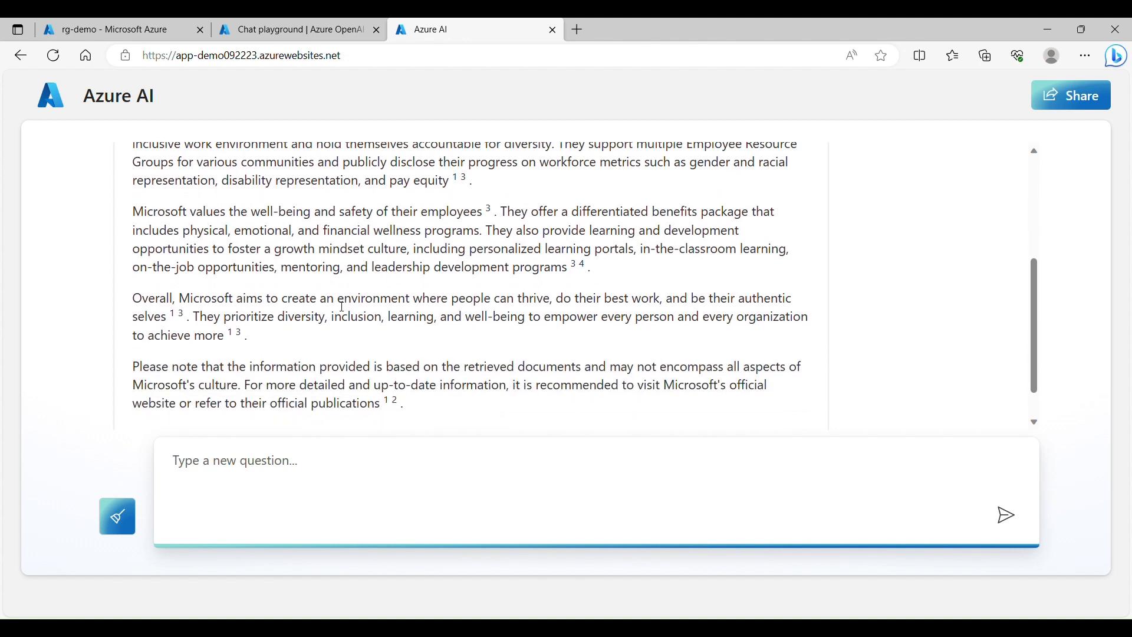
{"action": "left_click", "coordinate": [183, 406]}
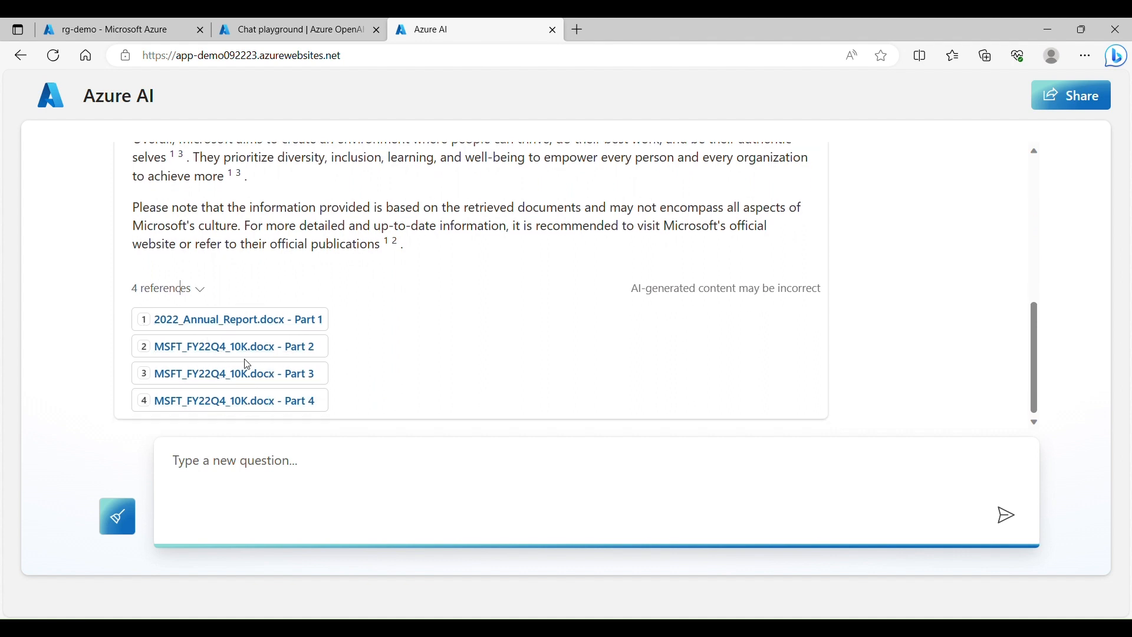
Examine the cited passages from 2022_Annual_Report.docx Part 1 and MSFT_FY22Q4_10K.docx Parts 2, 3 and 4.
{"action": "left_click", "coordinate": [253, 321]}
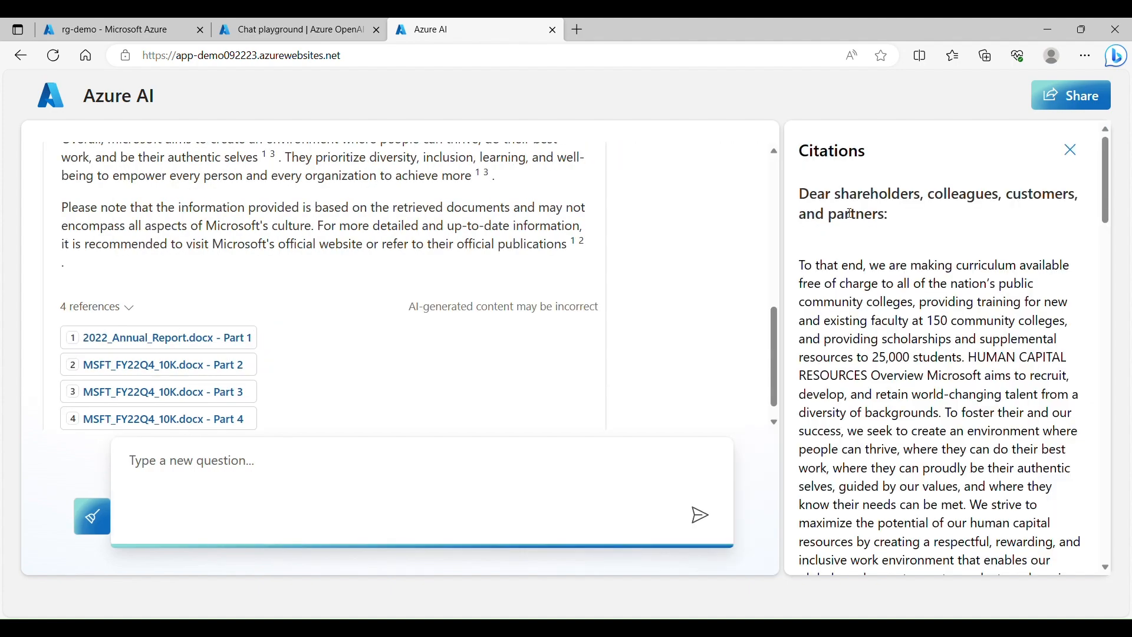
{"action": "scroll", "coordinate": [867, 320], "scroll_direction": "down", "scroll_amount": 13}
{"action": "scroll", "coordinate": [867, 320], "scroll_direction": "down", "scroll_amount": 15}
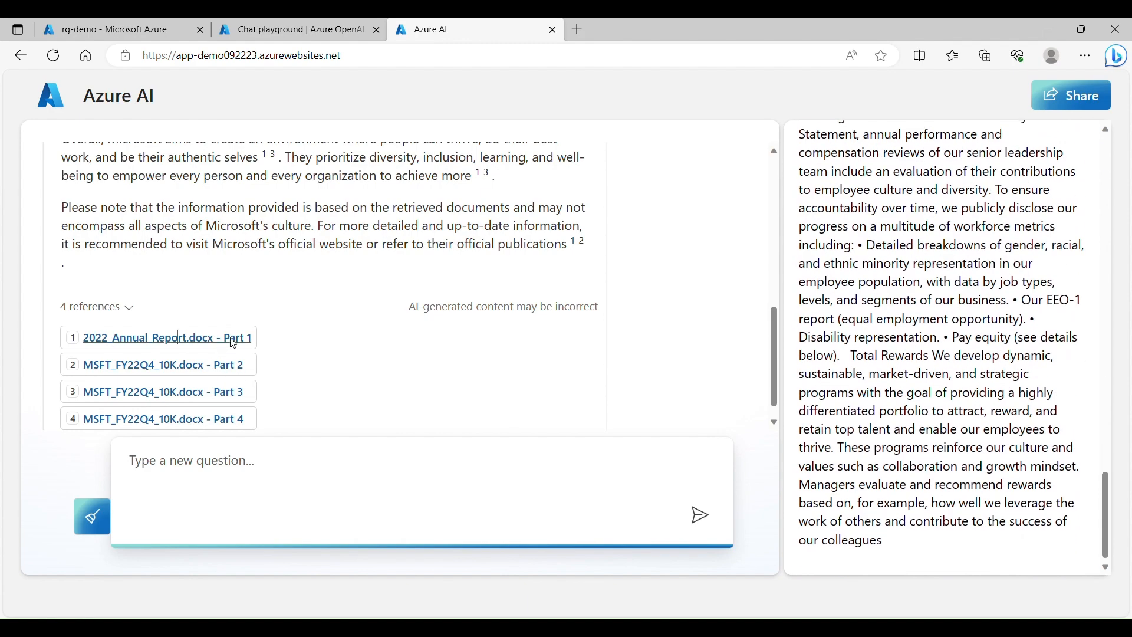
{"action": "left_click", "coordinate": [189, 365]}
{"action": "scroll", "coordinate": [892, 275], "scroll_direction": "up", "scroll_amount": 20}
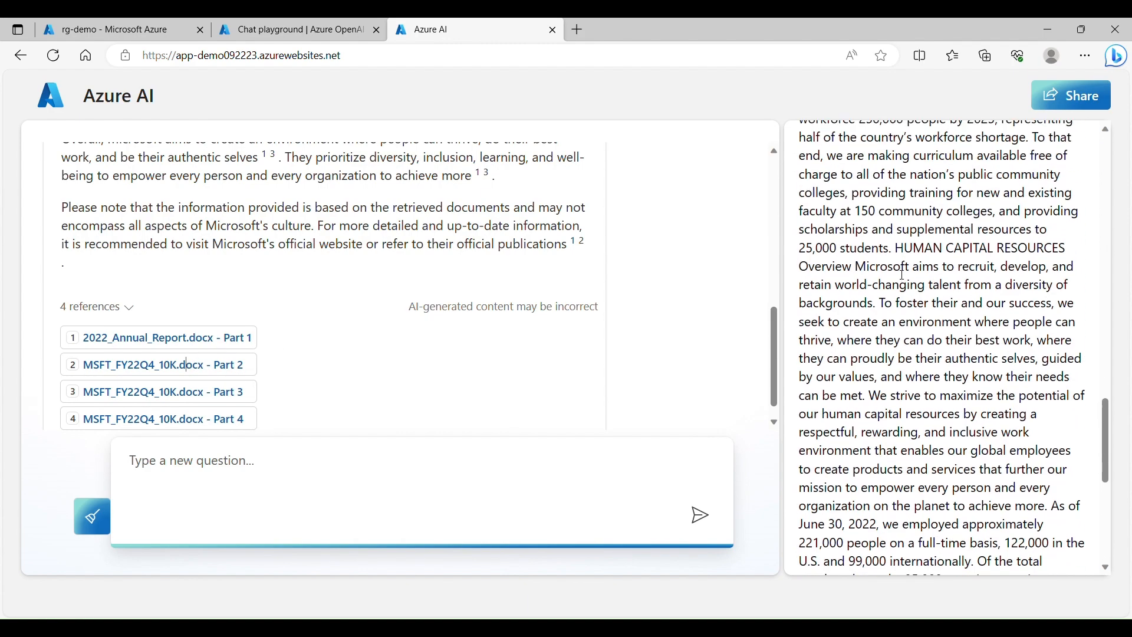
{"action": "scroll", "coordinate": [904, 275], "scroll_direction": "up", "scroll_amount": 4}
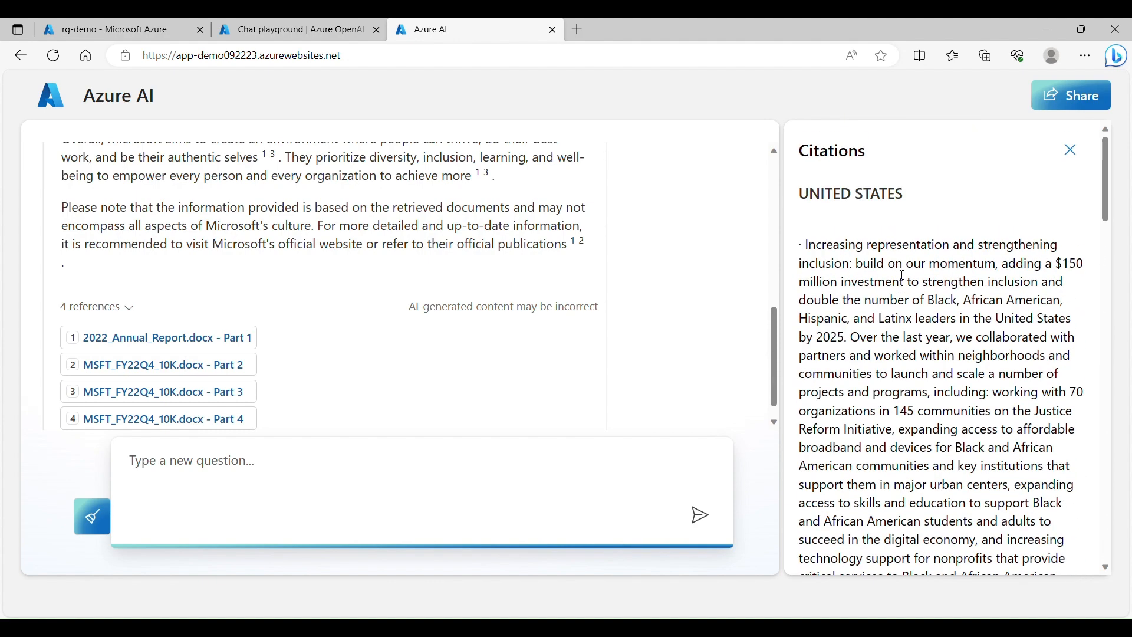
{"action": "left_click", "coordinate": [157, 396]}
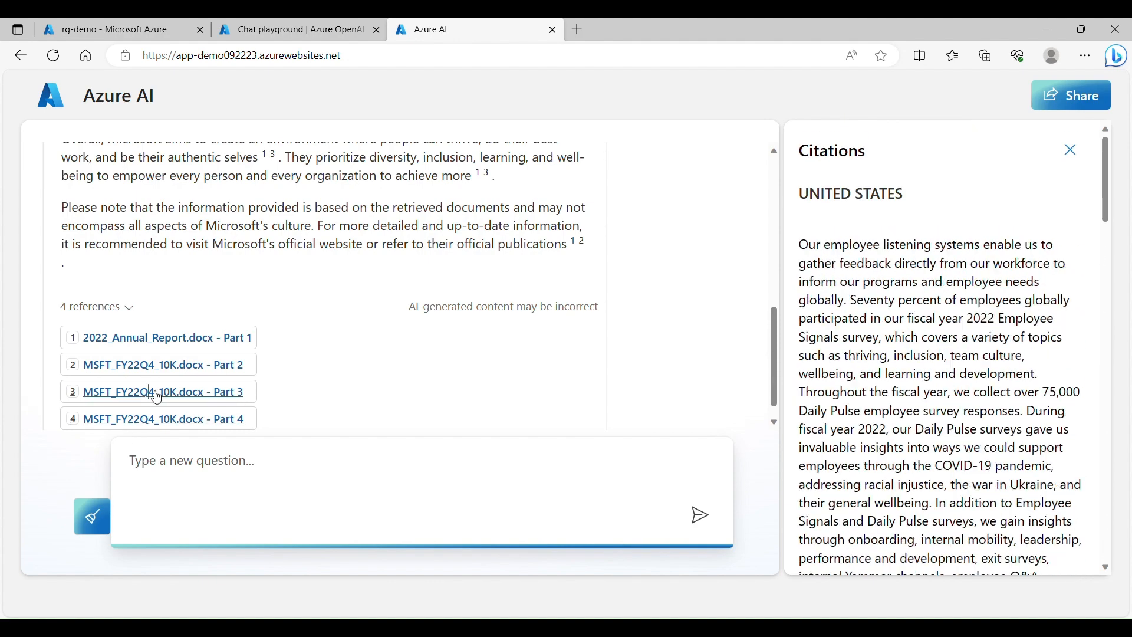
{"action": "scroll", "coordinate": [887, 295], "scroll_direction": "down", "scroll_amount": 11}
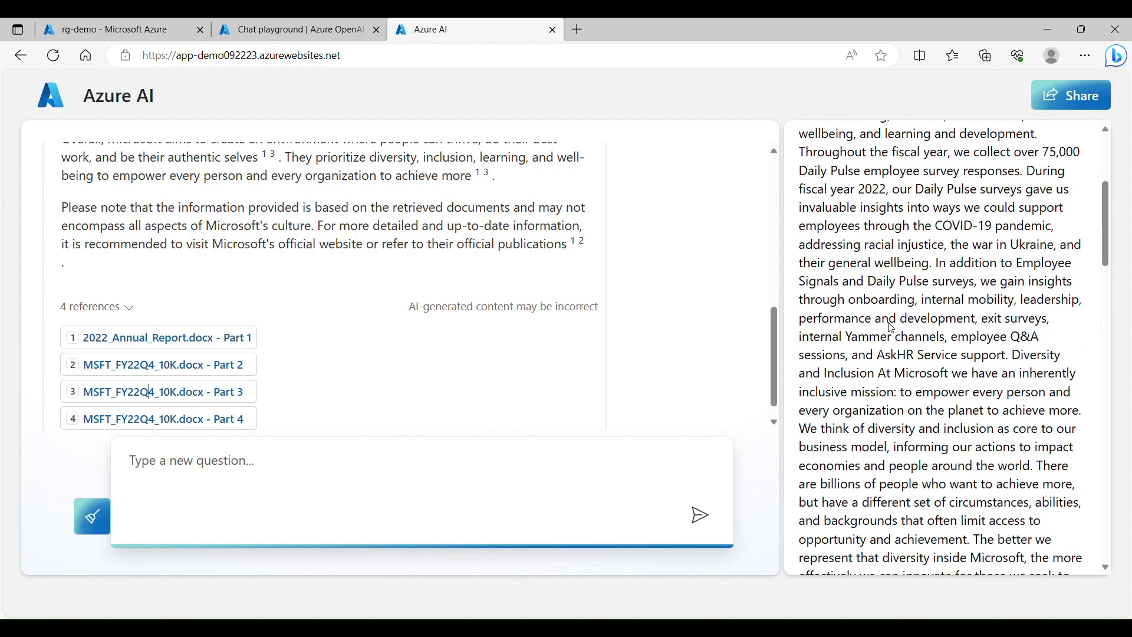
{"action": "scroll", "coordinate": [891, 336], "scroll_direction": "down", "scroll_amount": 8}
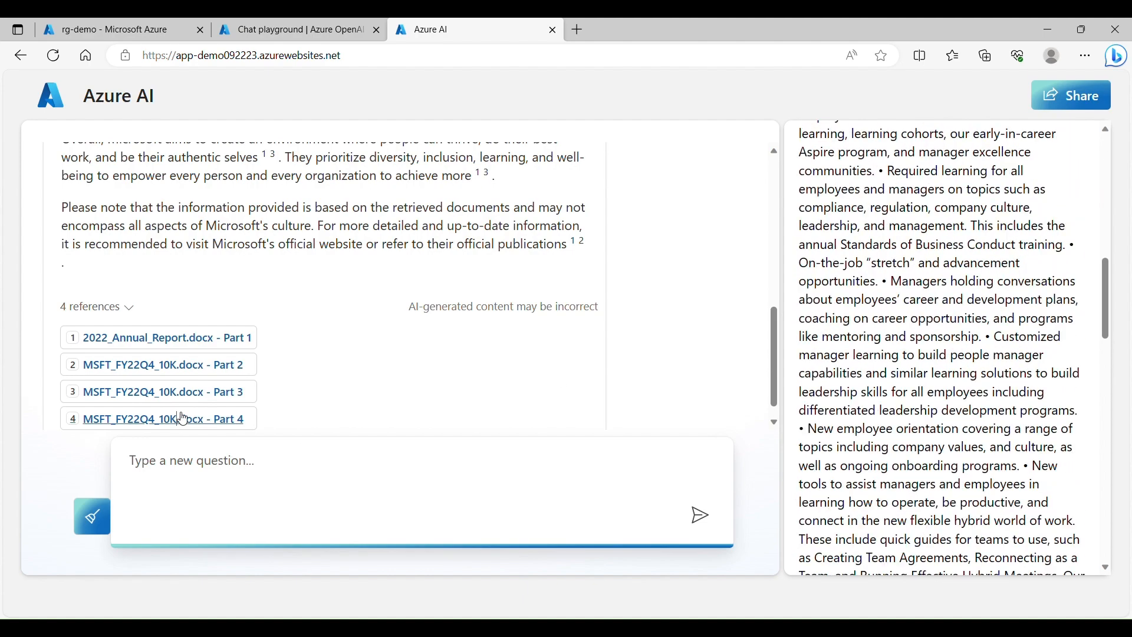
{"action": "scroll", "coordinate": [865, 358], "scroll_direction": "down", "scroll_amount": 10}
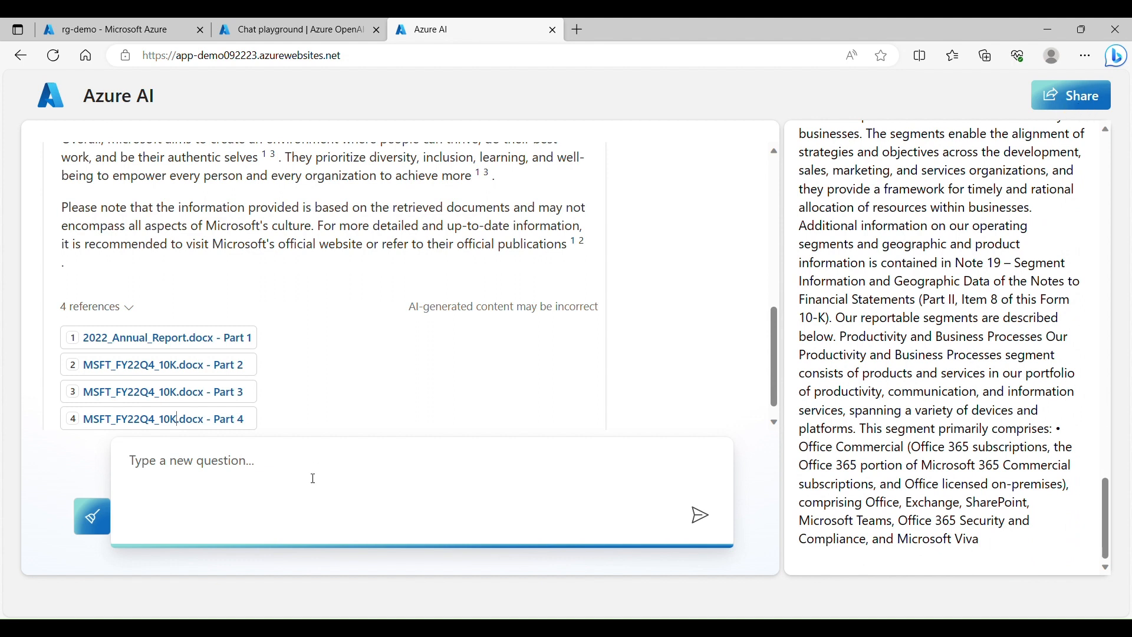
Clear the chat and ask the new question "Does Microsoft own LinkedIn?".
{"action": "left_click", "coordinate": [101, 520]}
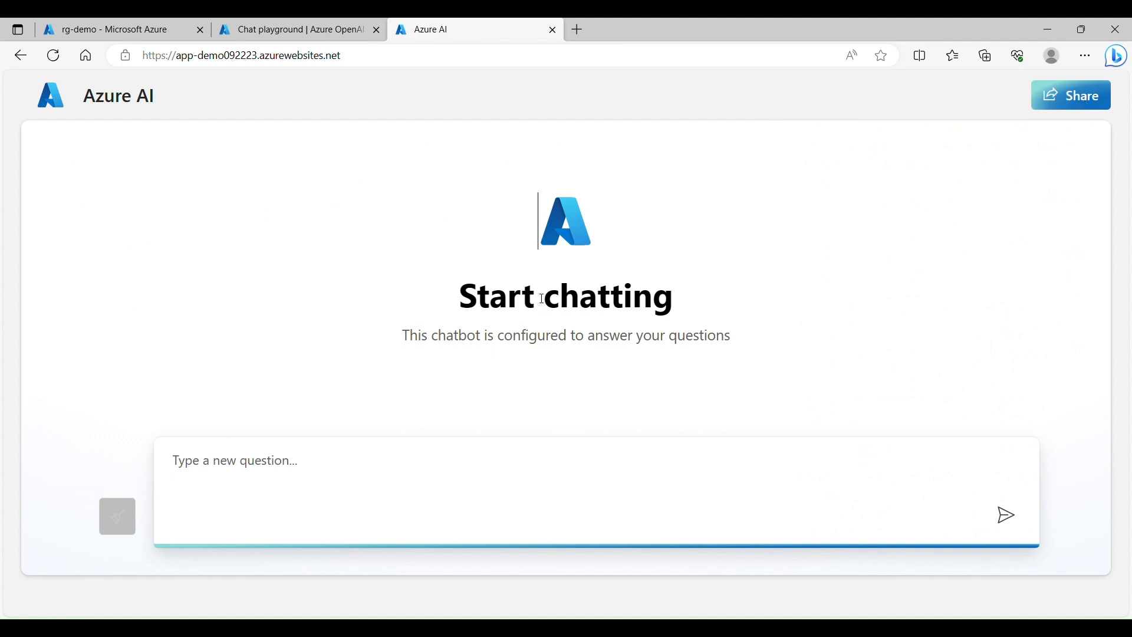
{"action": "left_click", "coordinate": [408, 480]}
{"action": "type", "text": "Does m"}
{"action": "key", "text": "BackSpace"}
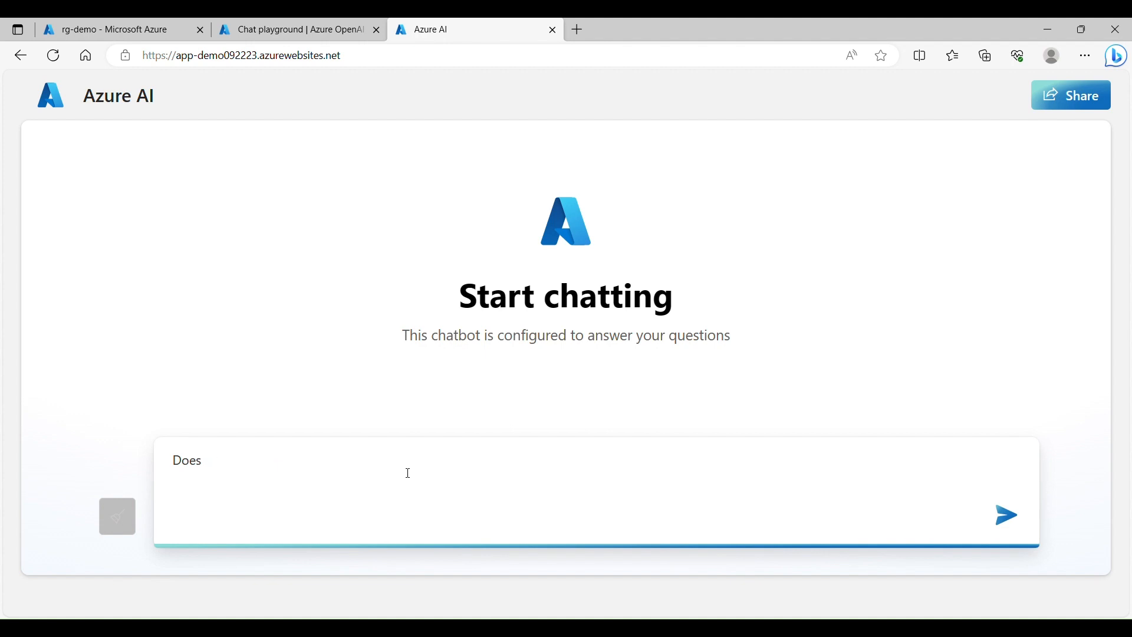
{"action": "type", "text": "Microsoft own LinkedIn?"}
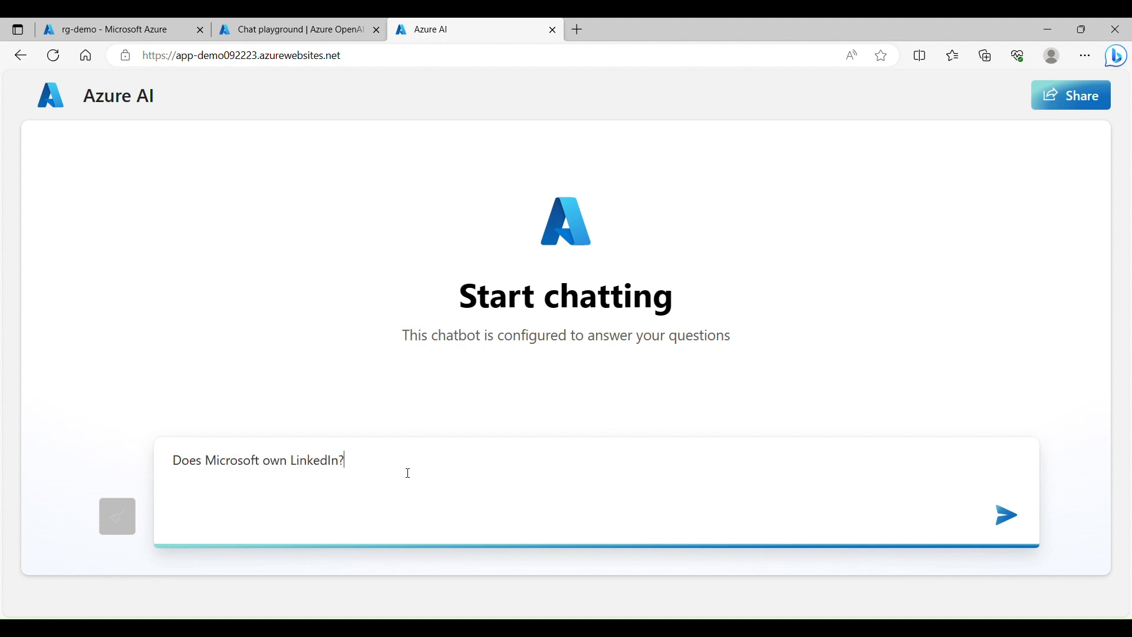
{"action": "key", "text": "Return"}
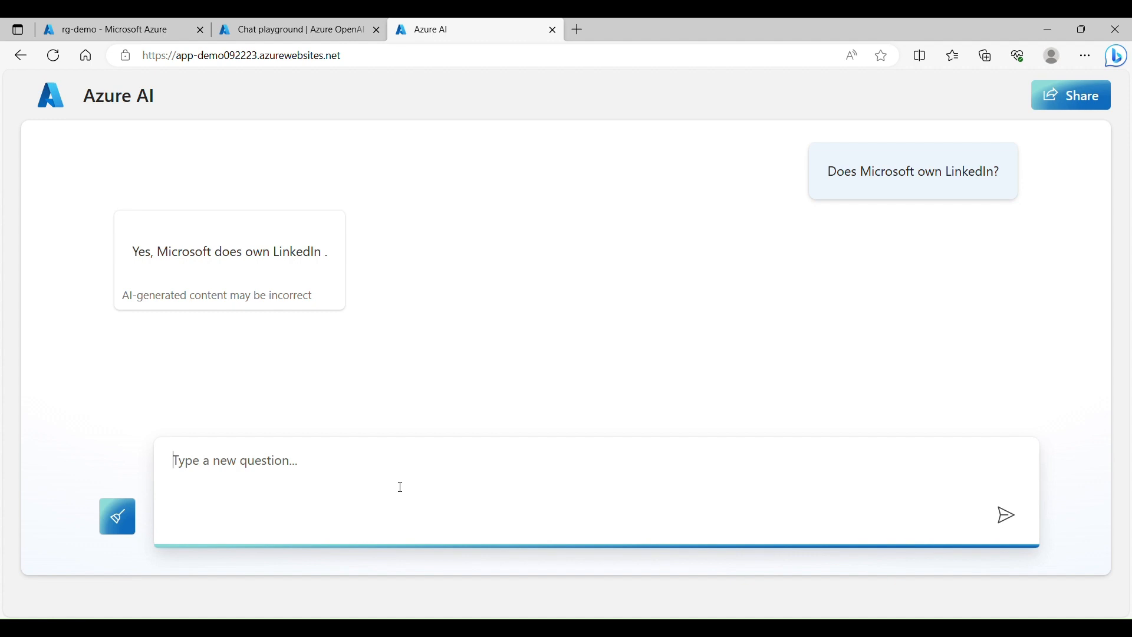
Send the follow-up "Please provide additional information." about LinkedIn and expand the reference list of the new answer.
{"action": "type", "text": "Please p"}
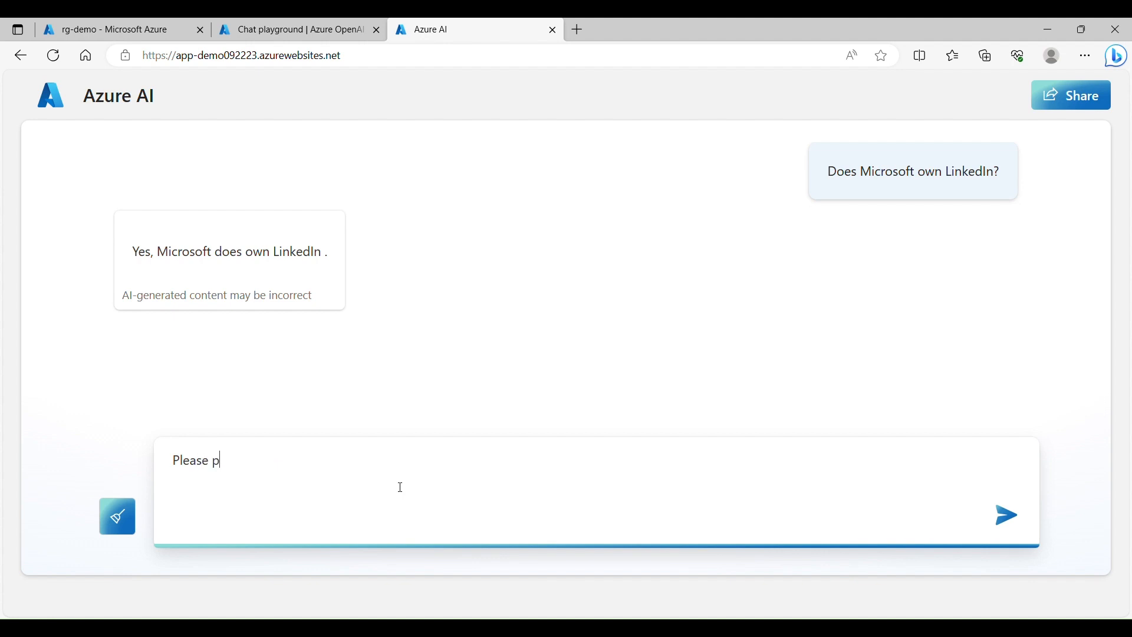
{"action": "type", "text": "rovide additional informatoi"}
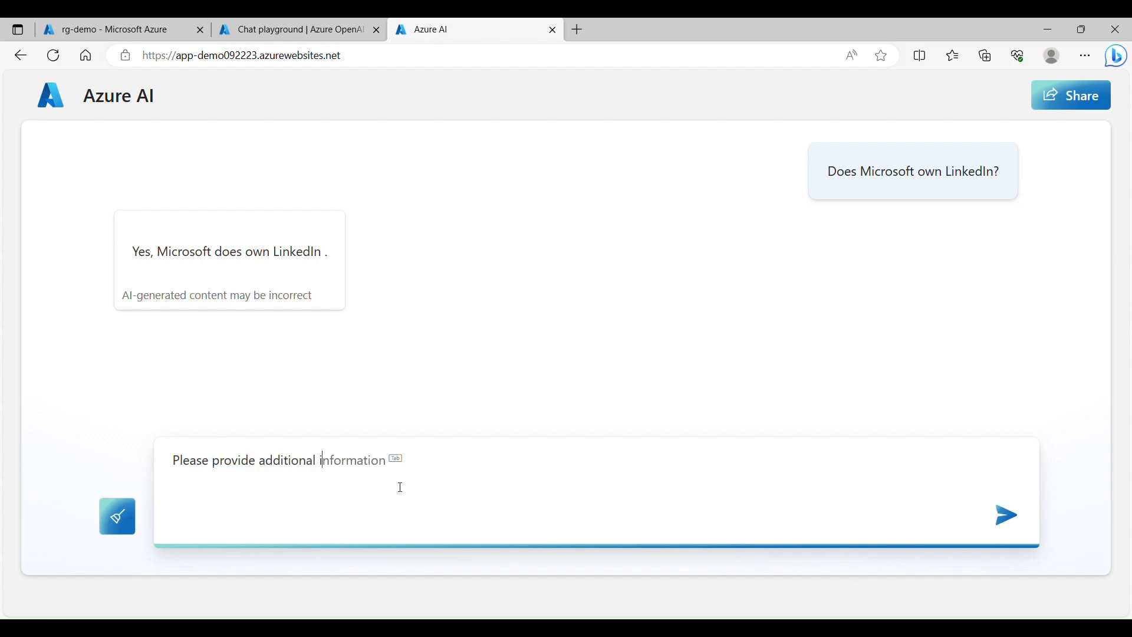
{"action": "type", "text": "n."}
{"action": "key", "text": "BackSpace"}
{"action": "key", "text": "BackSpace"}
{"action": "key", "text": "BackSpace"}
{"action": "key", "text": "BackSpace"}
{"action": "type", "text": "ion."}
{"action": "key", "text": "Return"}
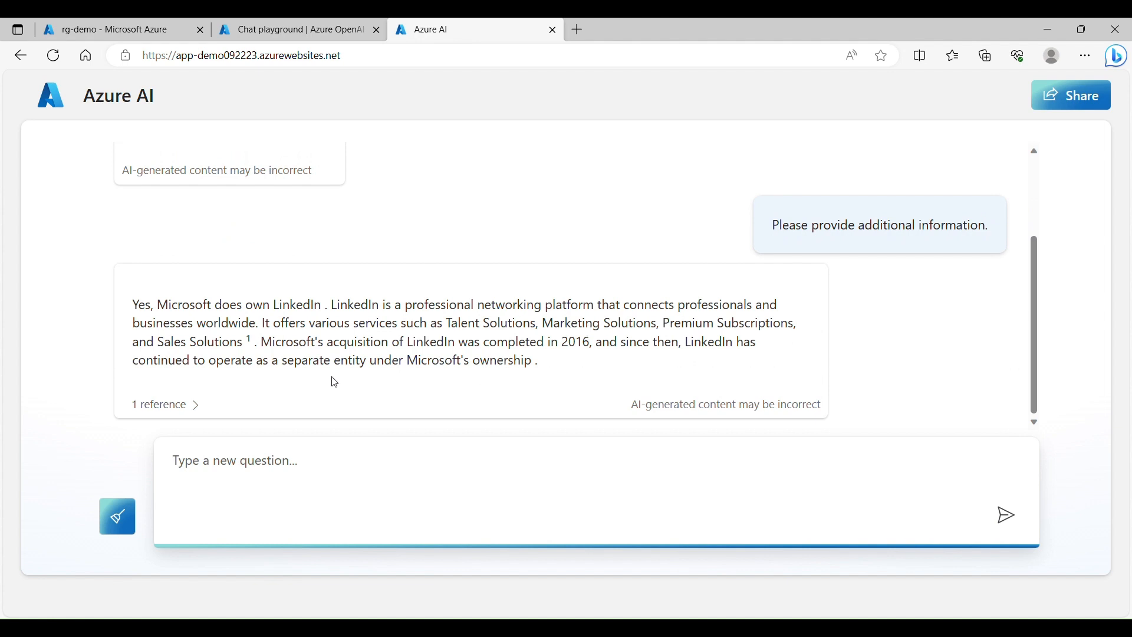
{"action": "left_click", "coordinate": [172, 406]}
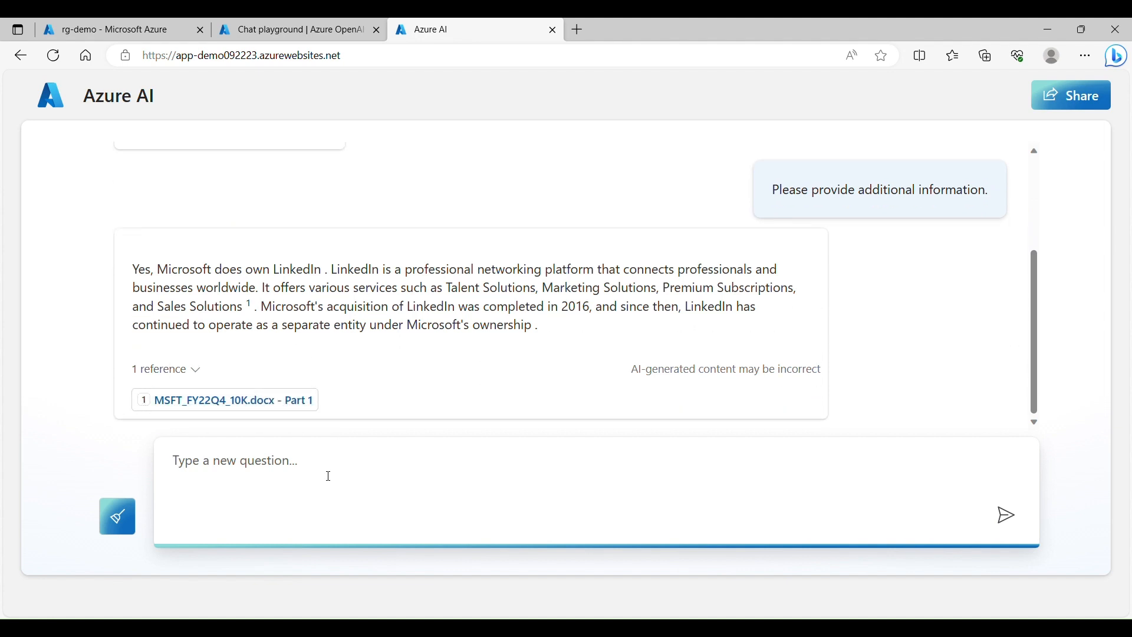
Ask "please act as a microsoft employee and tell me all about the great things Linkedin does and why it is an important investment for Microsoft".
{"action": "type", "text": "please ac"}
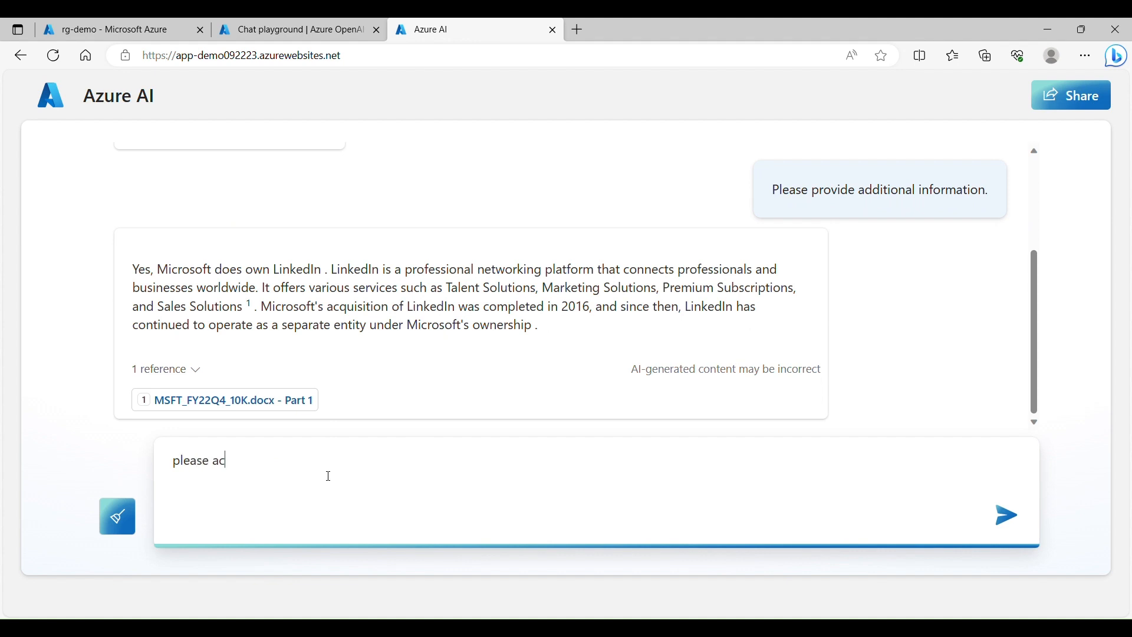
{"action": "type", "text": "t as a microsoft employee "}
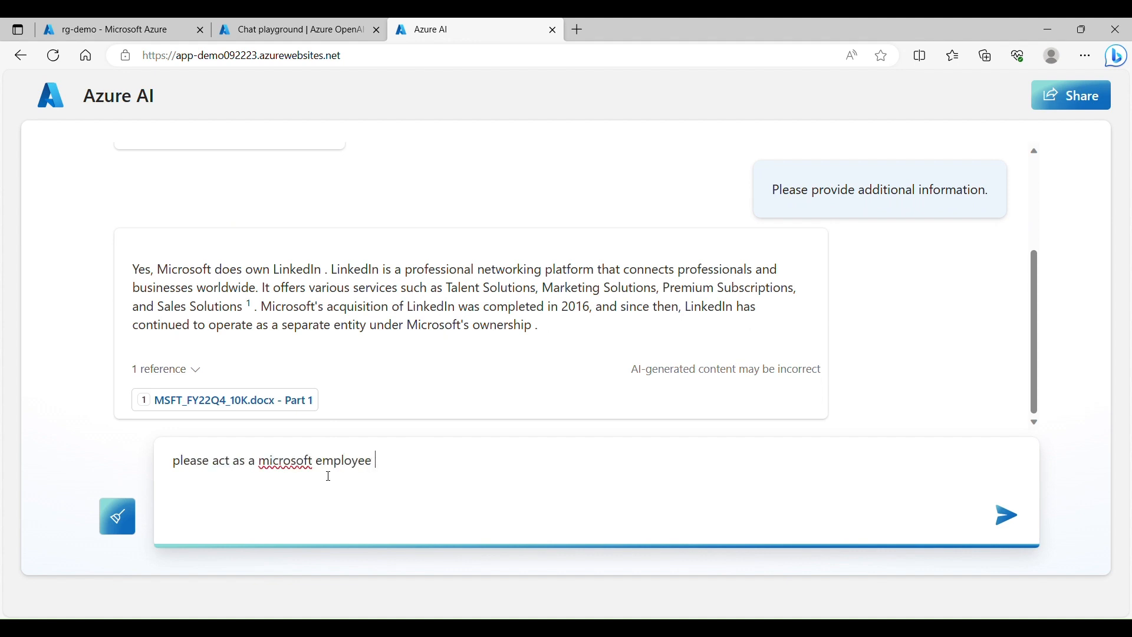
{"action": "type", "text": "and tell me all about h"}
{"action": "type", "text": "a"}
{"action": "key", "text": "BackSpace"}
{"action": "key", "text": "BackSpace"}
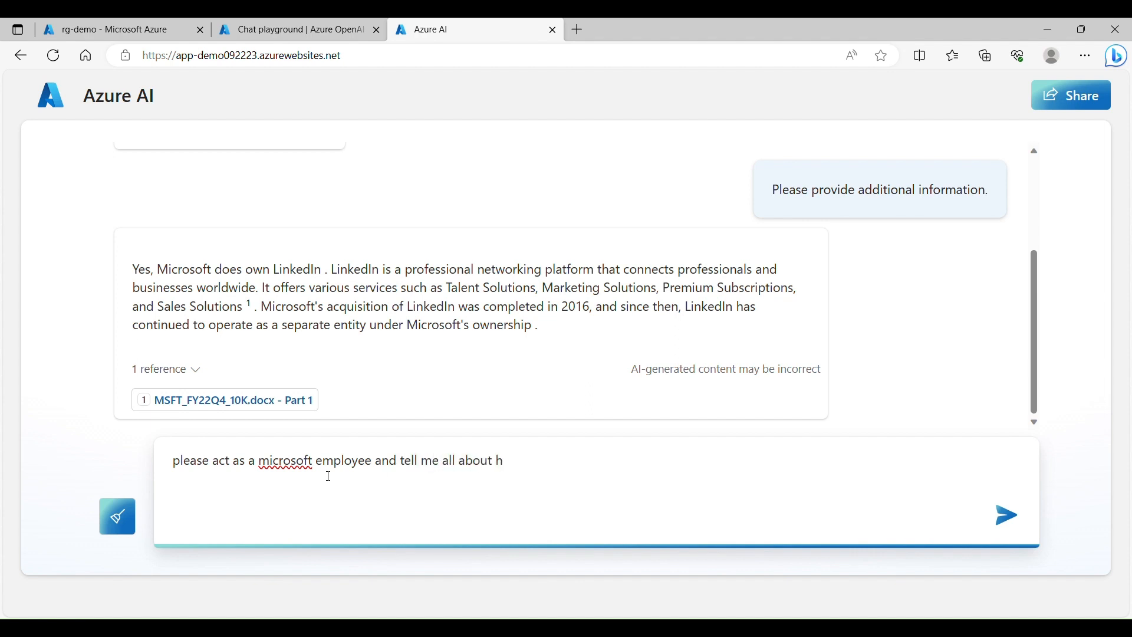
{"action": "type", "text": "the great thing"}
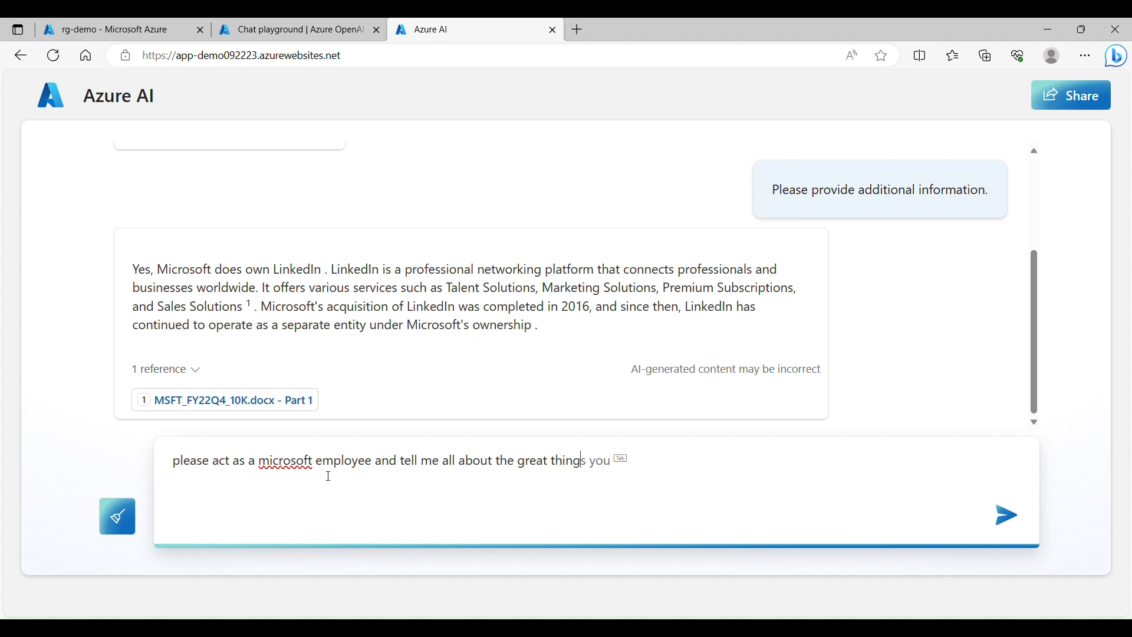
{"action": "type", "text": "s Linkedin does a"}
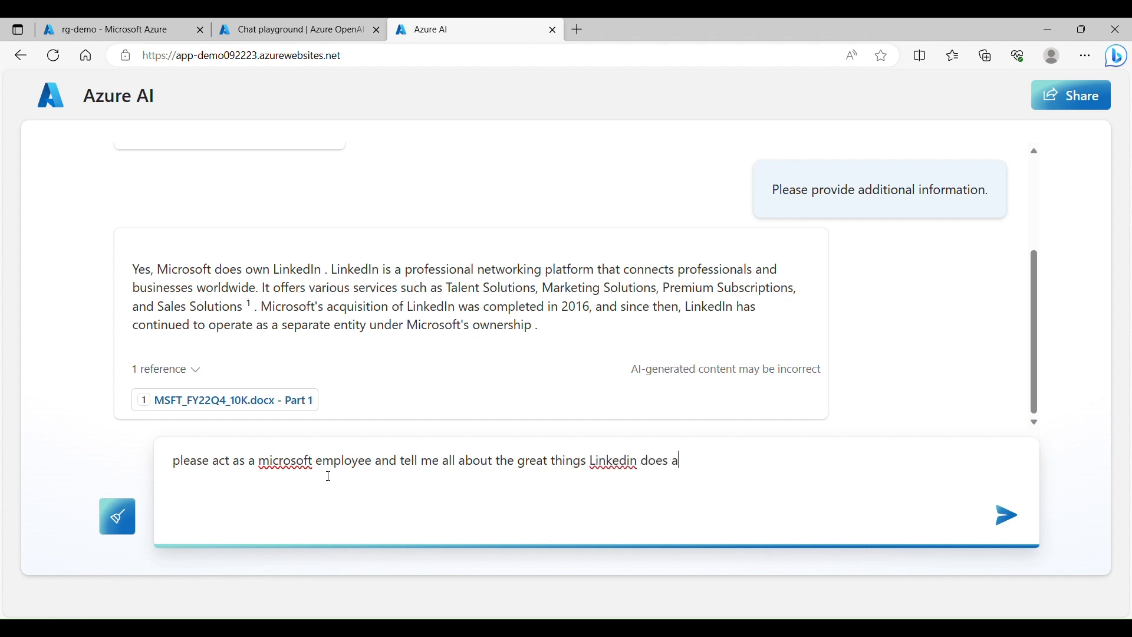
{"action": "type", "text": "nd why it is an important"}
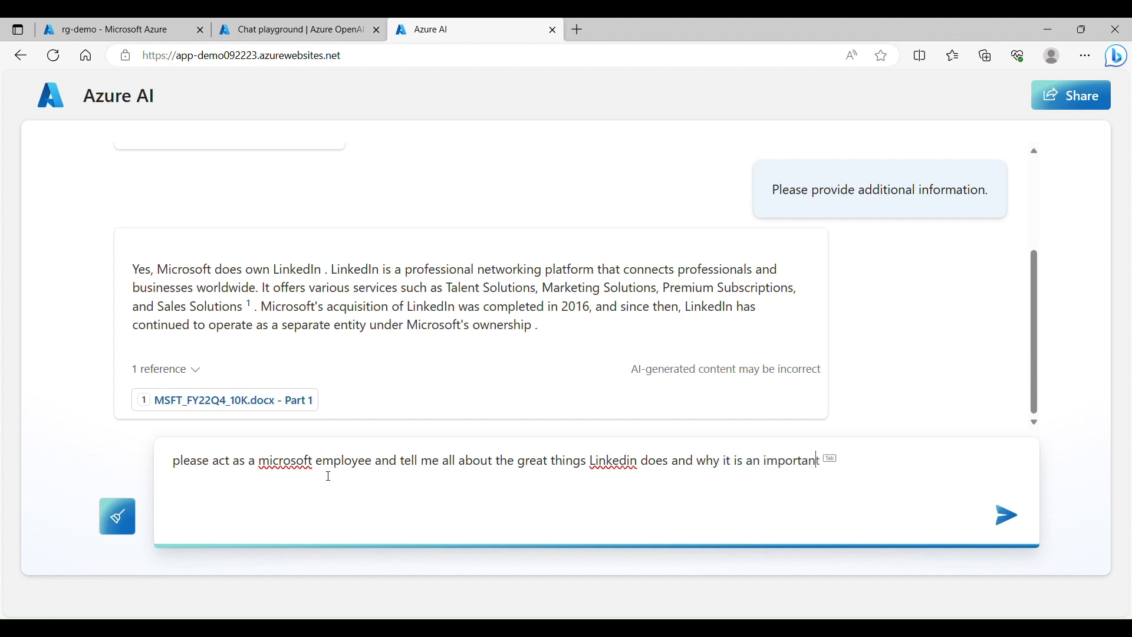
{"action": "type", "text": " investment for Microsoft"}
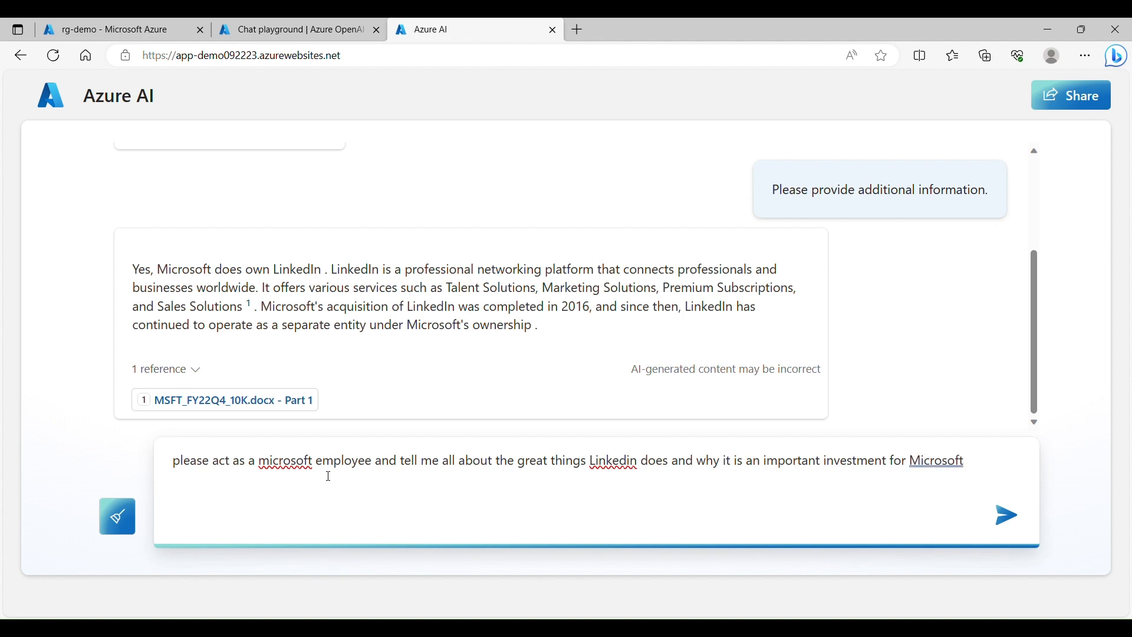
{"action": "key", "text": "Return"}
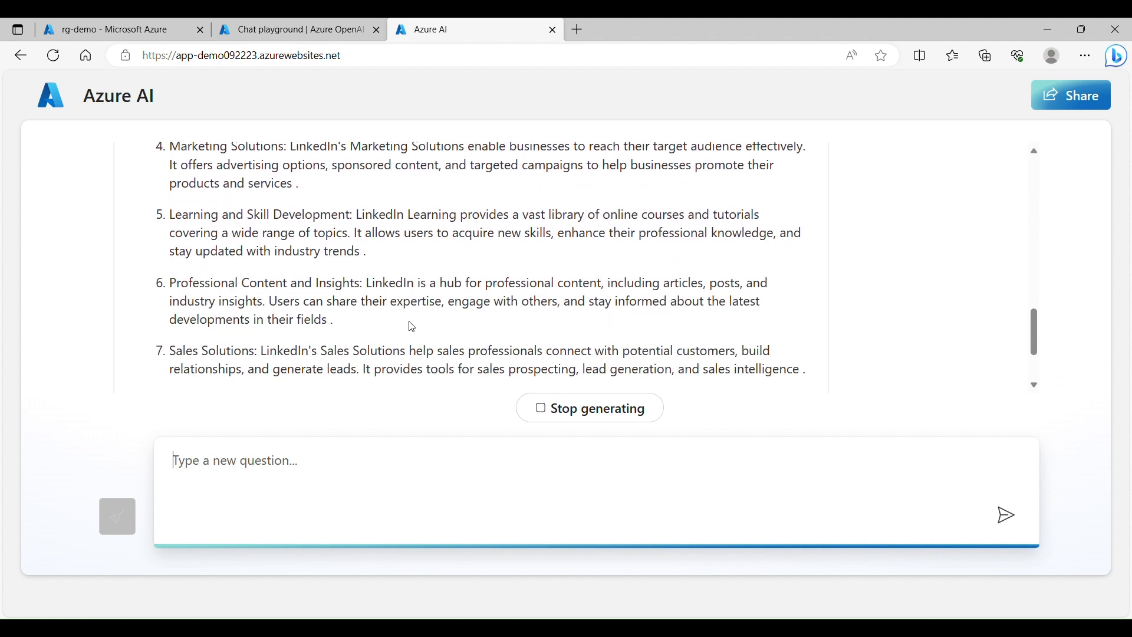
Read through the chatbot's full answer on LinkedIn's services and its value to Microsoft, from the introduction to the reference line.
{"action": "scroll", "coordinate": [411, 327], "scroll_direction": "up", "scroll_amount": 4}
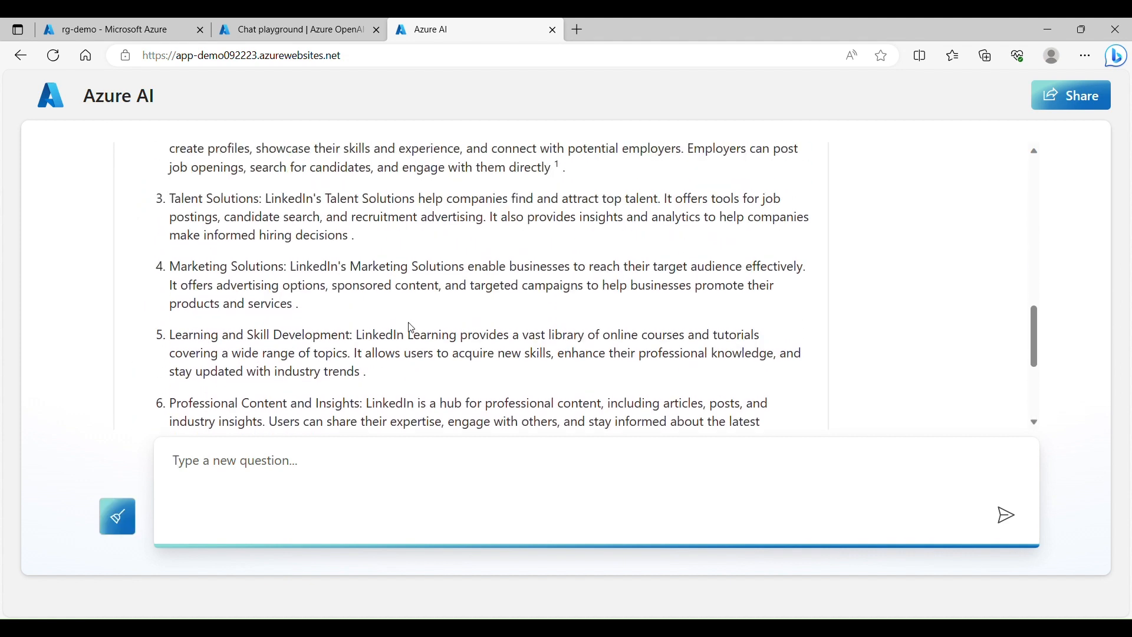
{"action": "scroll", "coordinate": [411, 327], "scroll_direction": "up", "scroll_amount": 5}
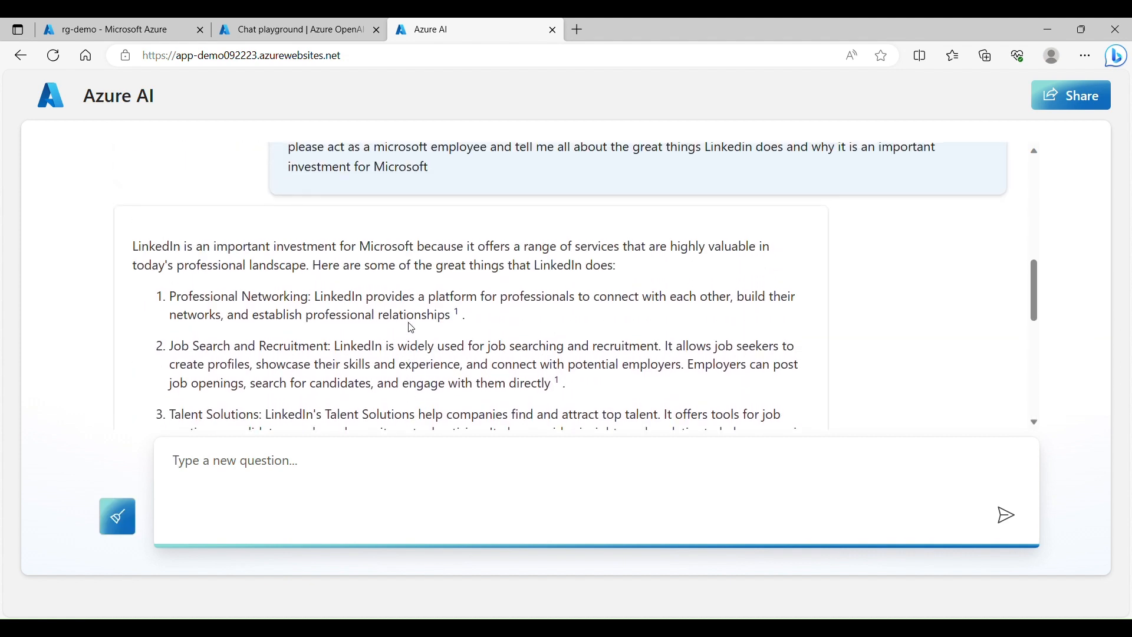
{"action": "scroll", "coordinate": [314, 288], "scroll_direction": "down", "scroll_amount": 2}
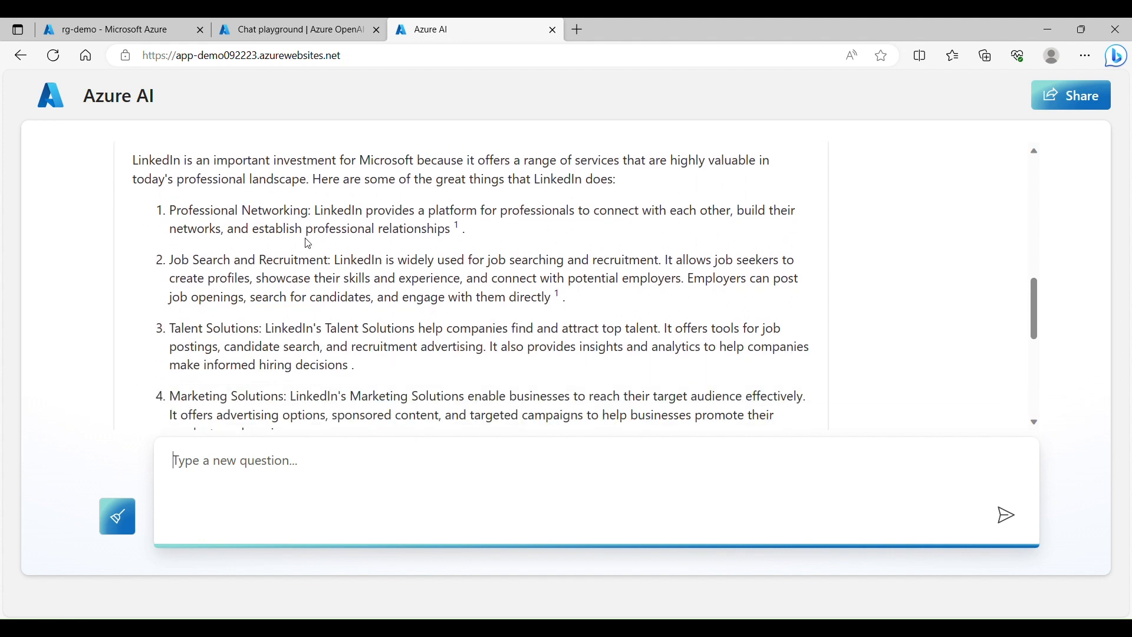
{"action": "scroll", "coordinate": [253, 284], "scroll_direction": "down", "scroll_amount": 4}
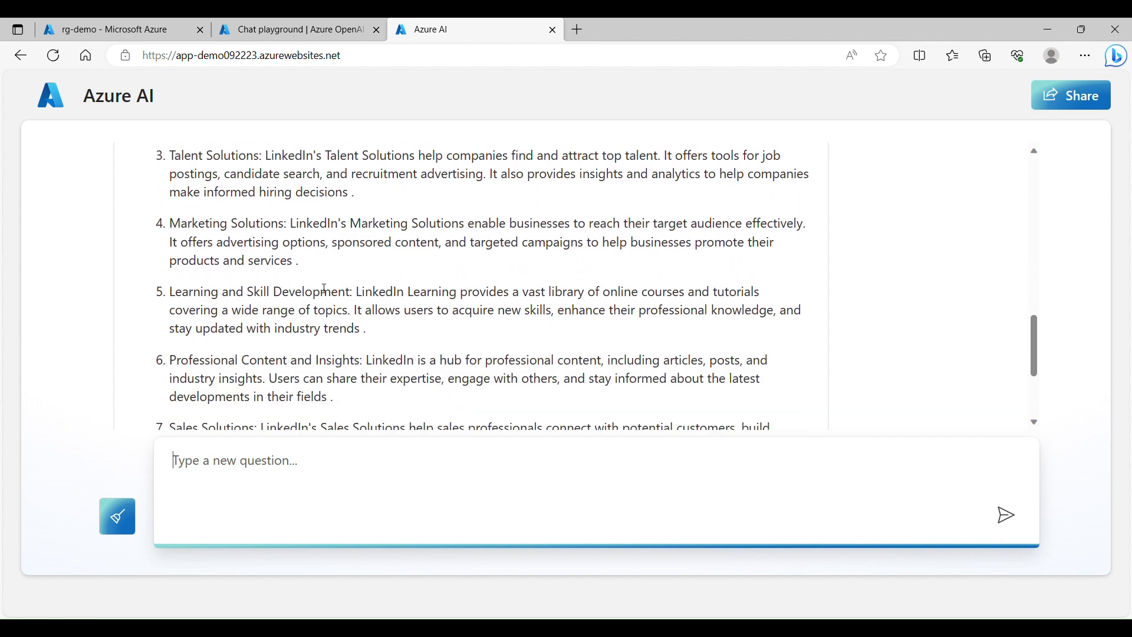
{"action": "scroll", "coordinate": [325, 289], "scroll_direction": "down", "scroll_amount": 3}
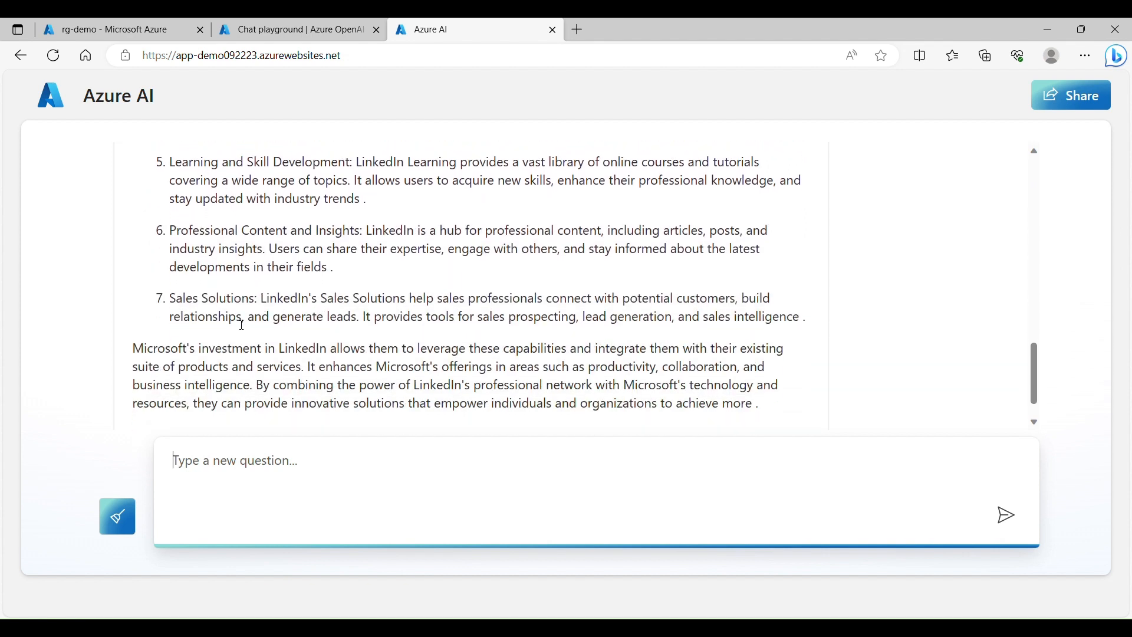
{"action": "scroll", "coordinate": [233, 331], "scroll_direction": "down", "scroll_amount": 1}
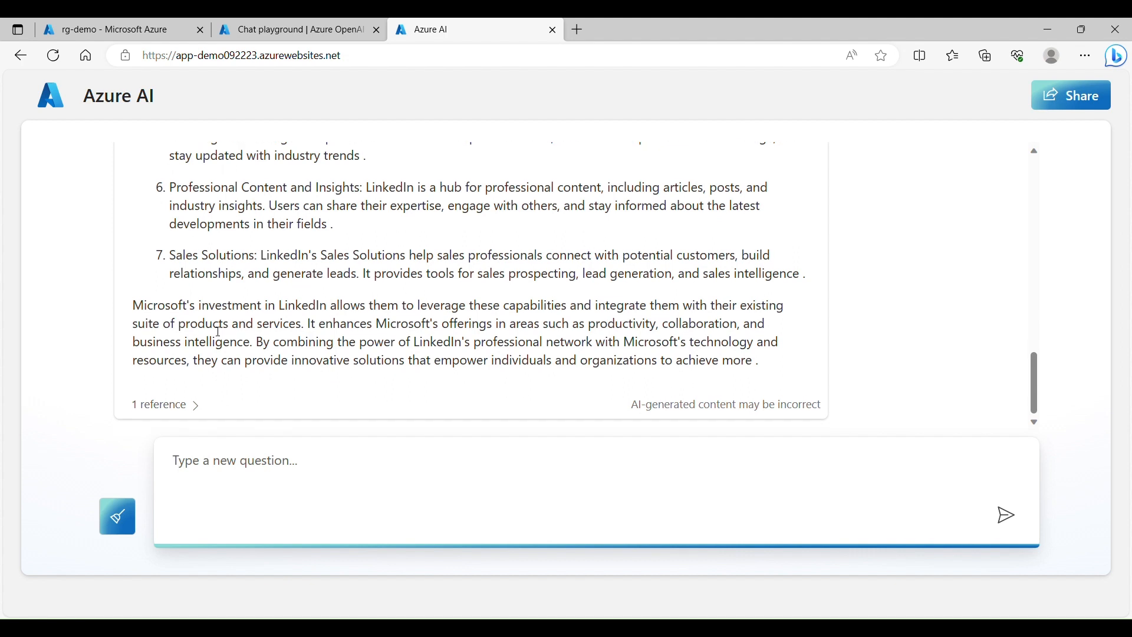